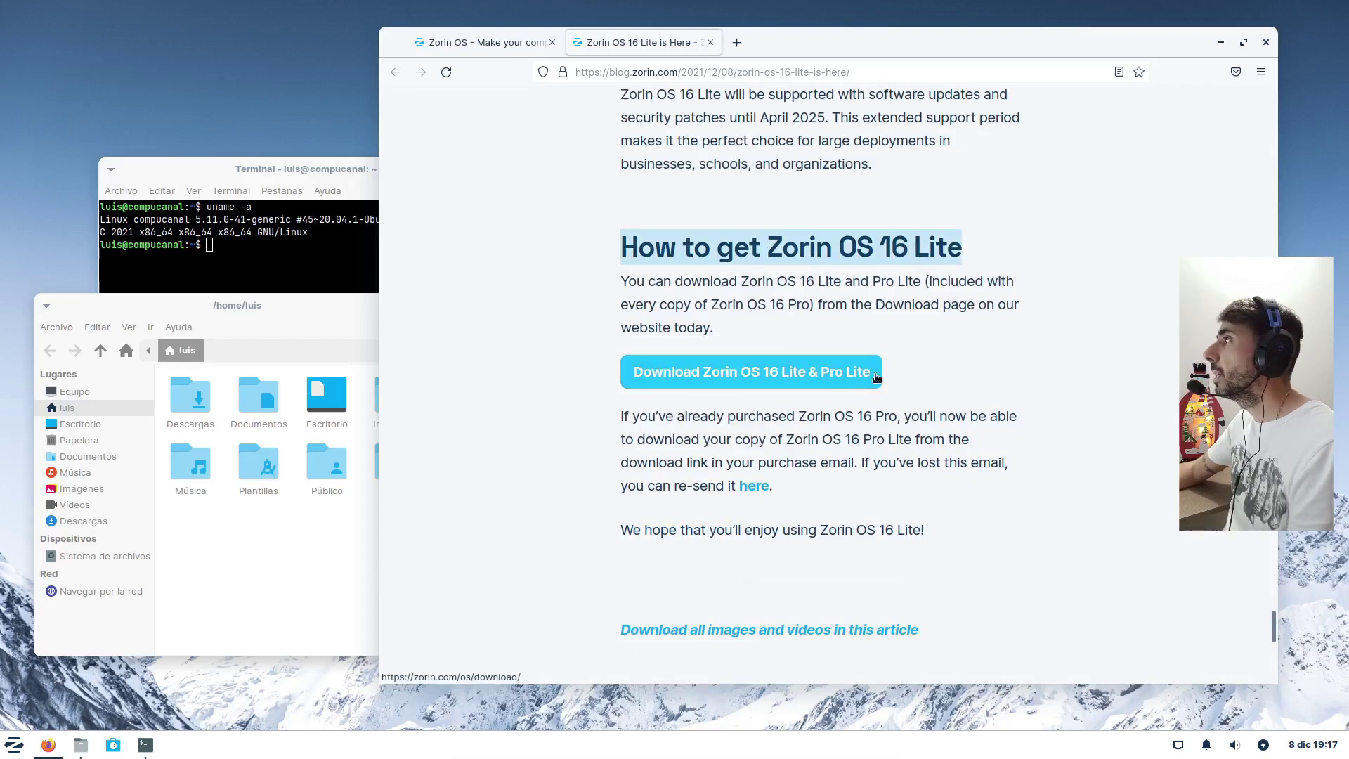
Close the Zorin OS 16 Lite article and the whole browser window.
scroll(941, 380, down, 3)
scroll(1250, 198, up, 6)
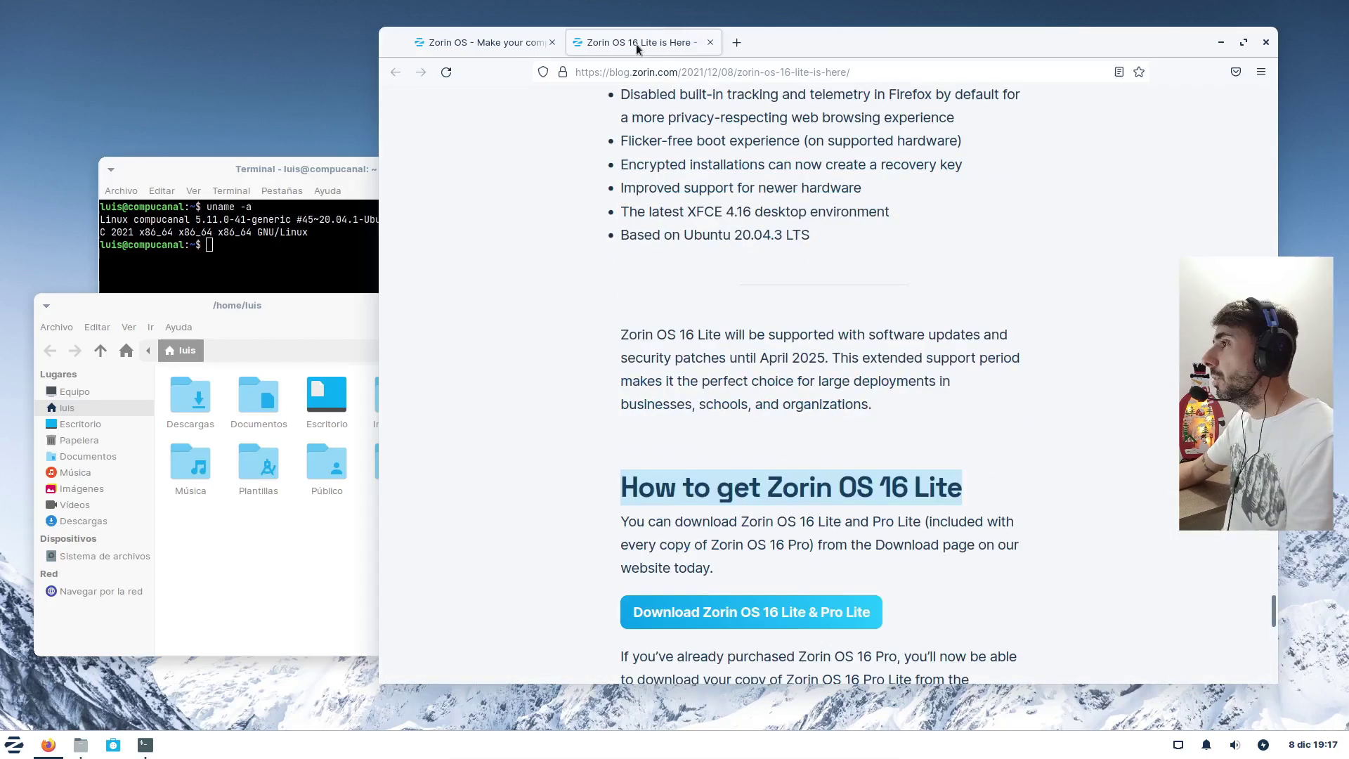
click(710, 42)
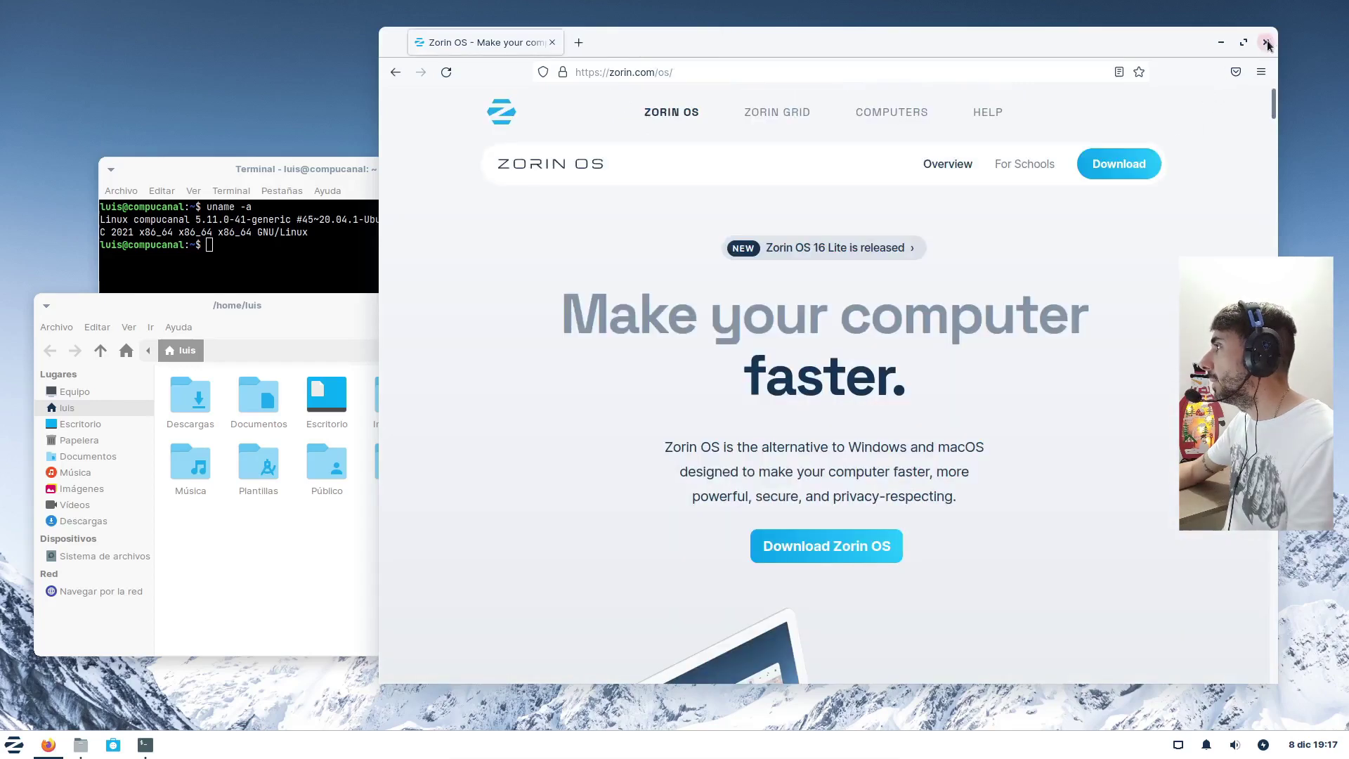
click(1266, 43)
Move the file manager window aside, check its version information, and close the file manager.
drag(374, 311, 1185, 80)
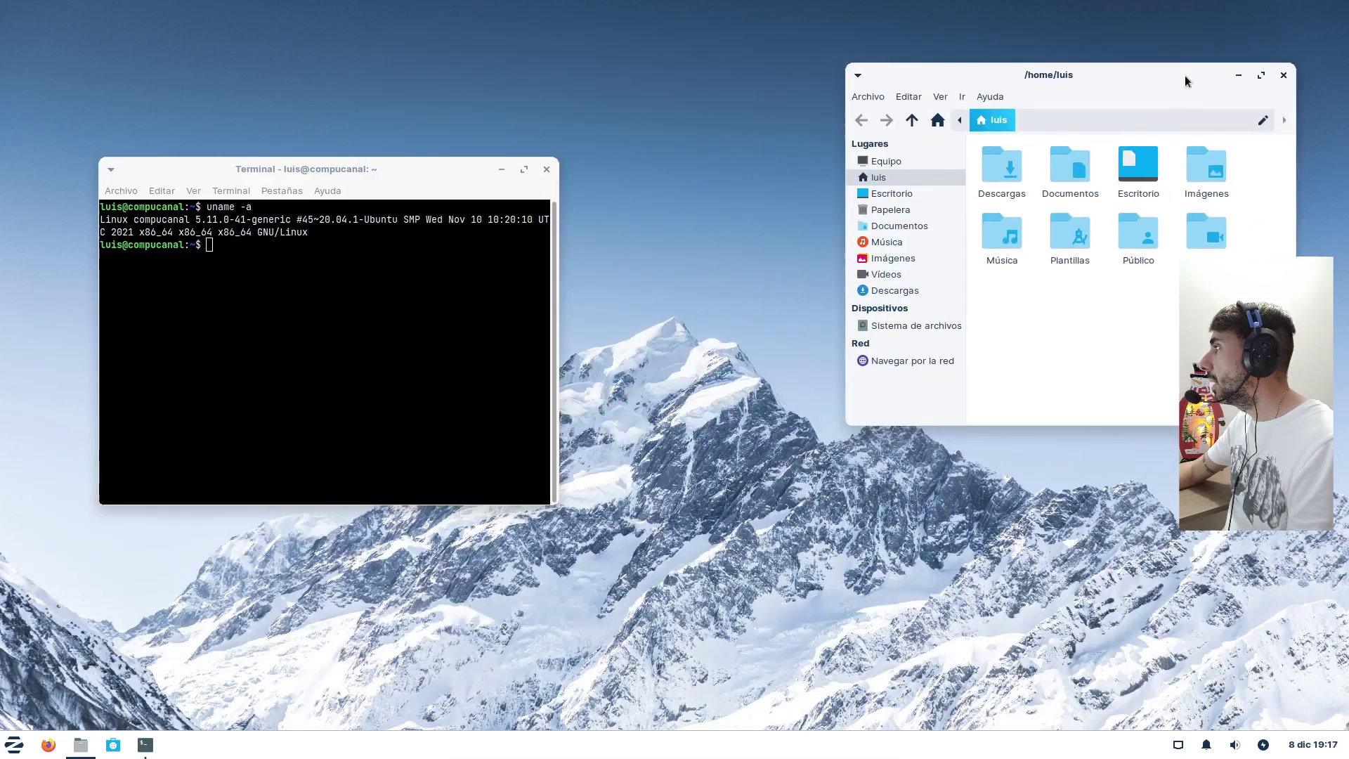
click(989, 98)
click(1000, 132)
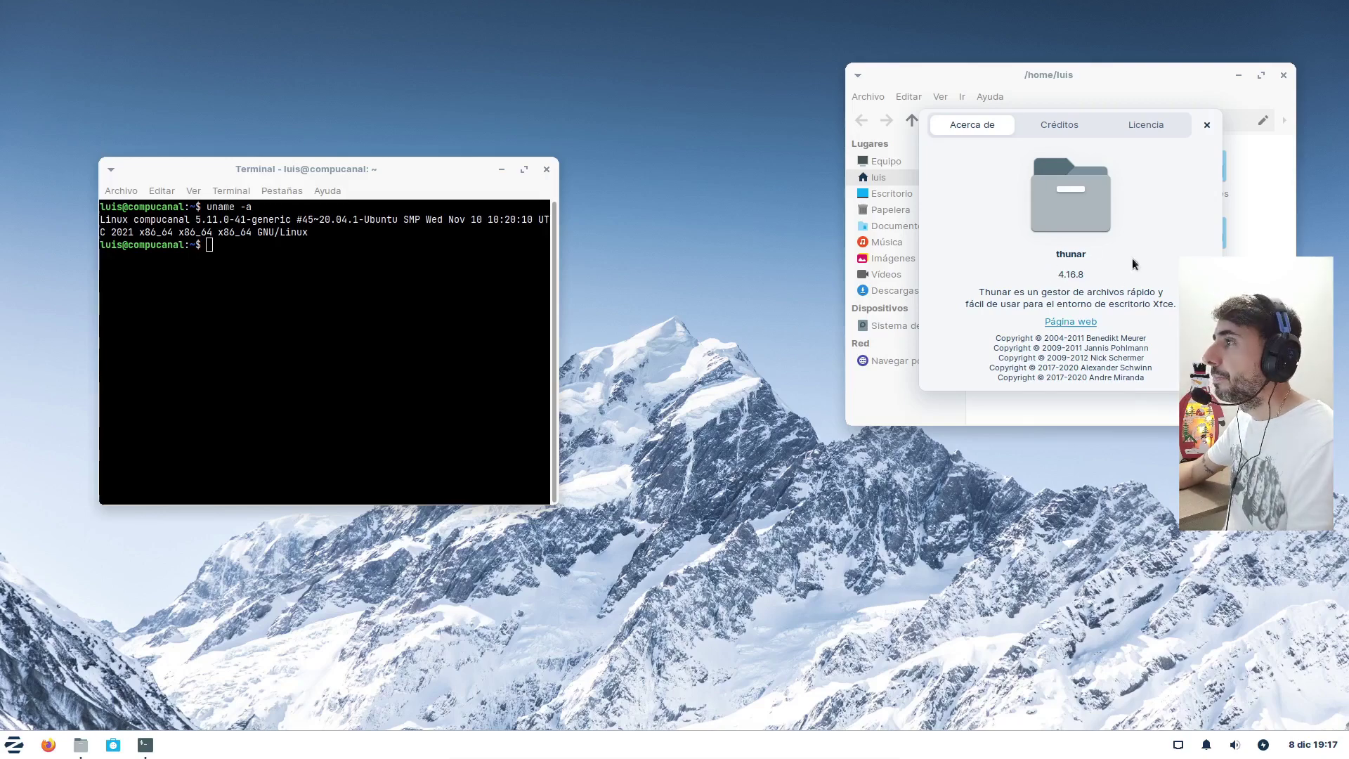
click(1207, 125)
click(1283, 75)
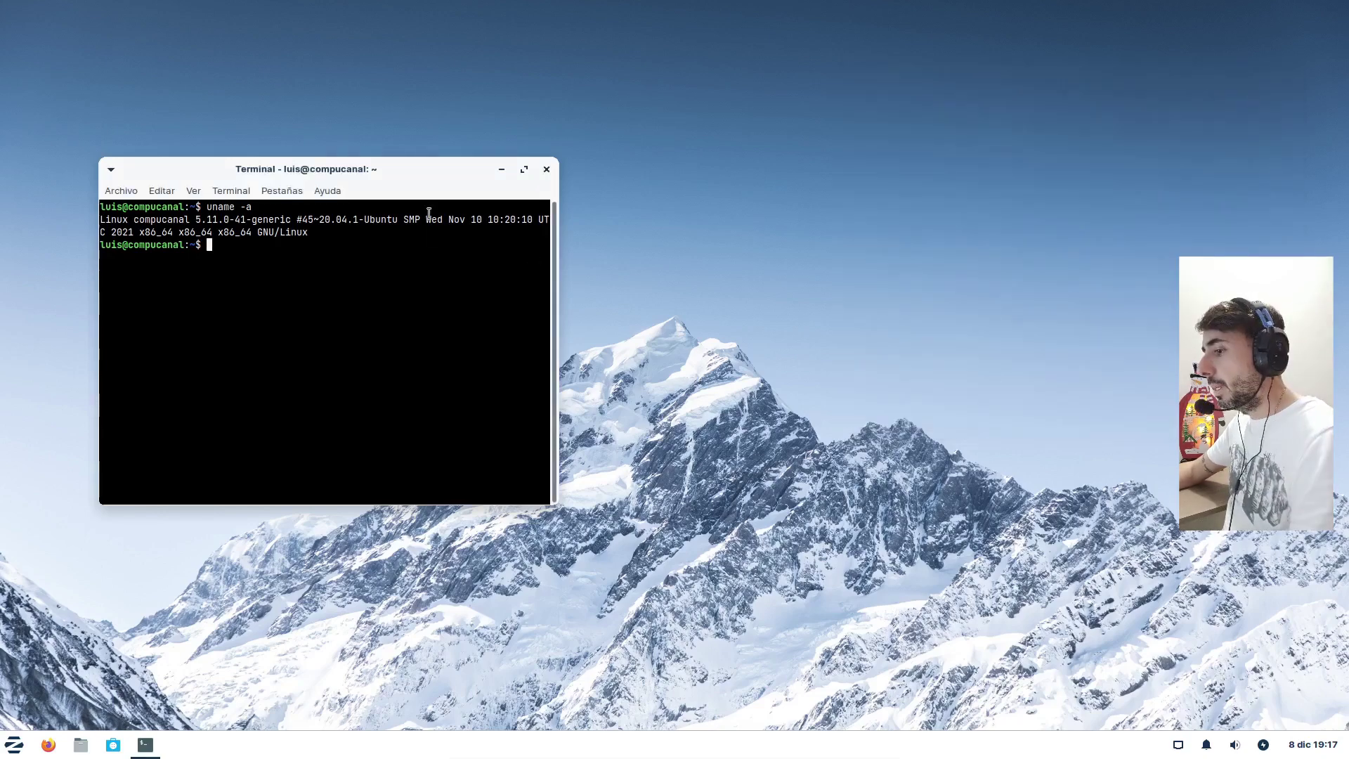
Run free in the terminal to check the used memory, and close the terminal.
drag(429, 212, 1181, 91)
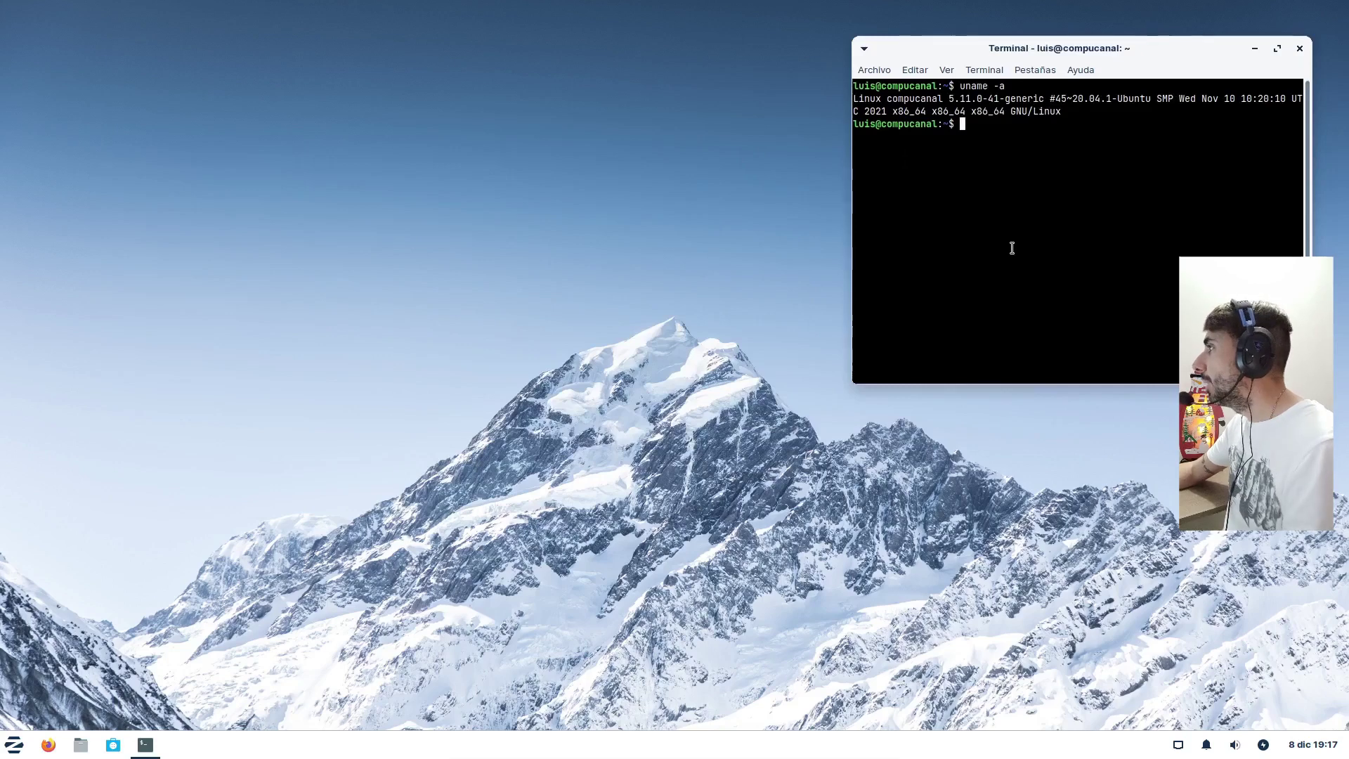
text(free)
key(Return)
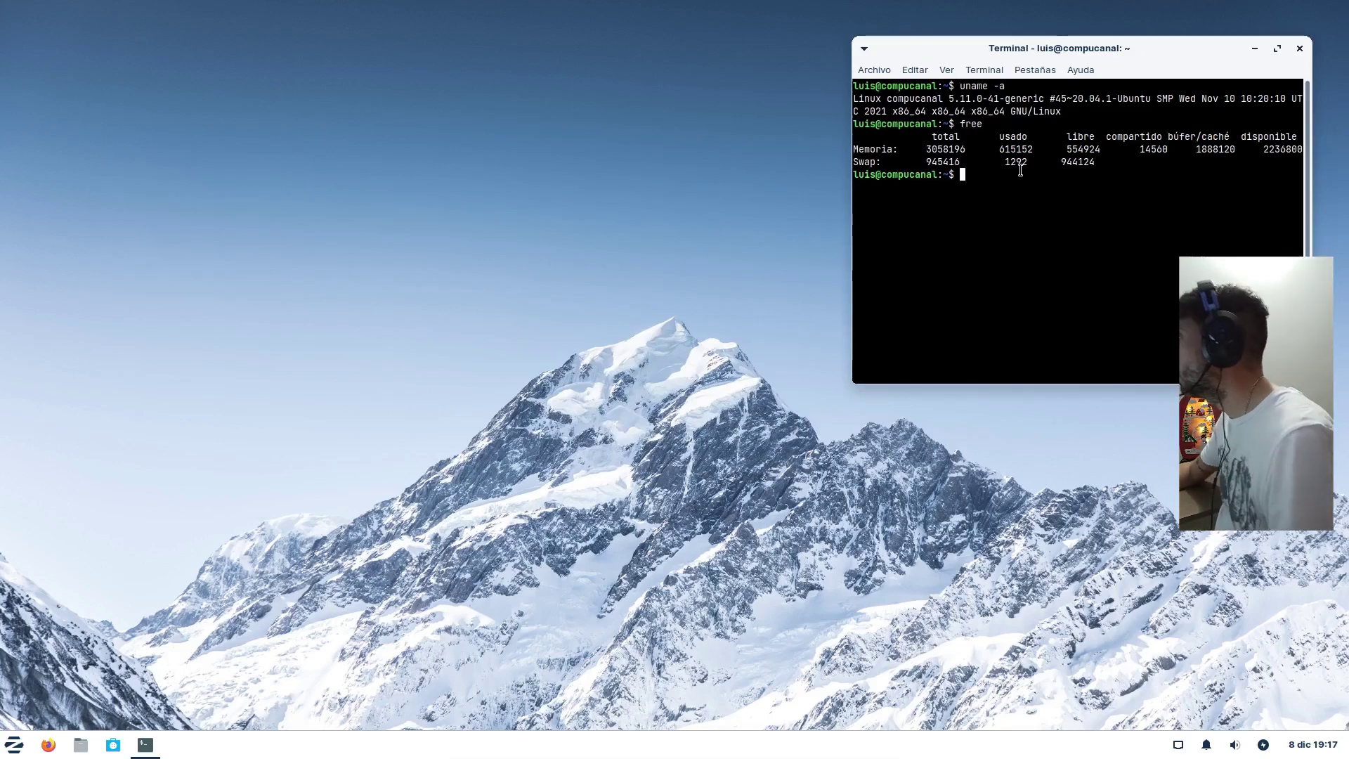
drag(997, 149, 1040, 150)
click(1069, 241)
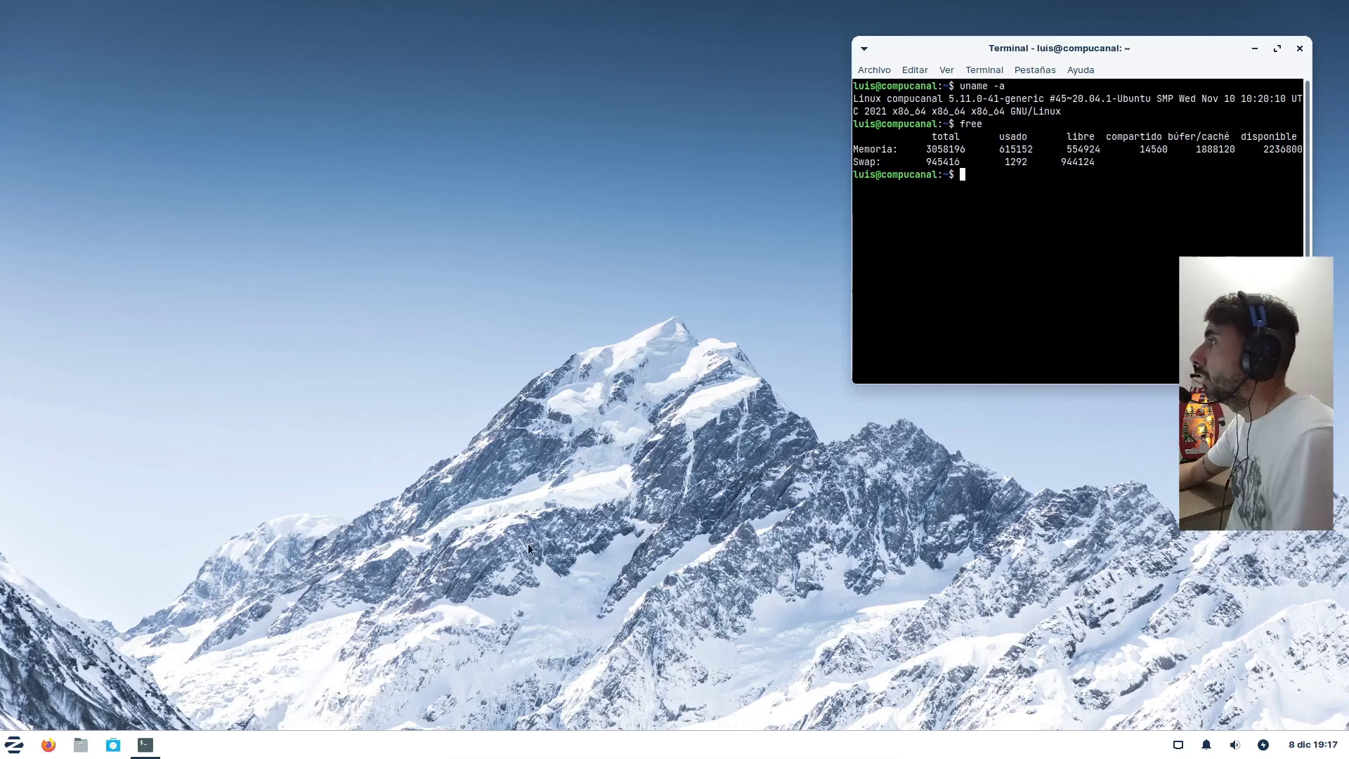
click(1298, 50)
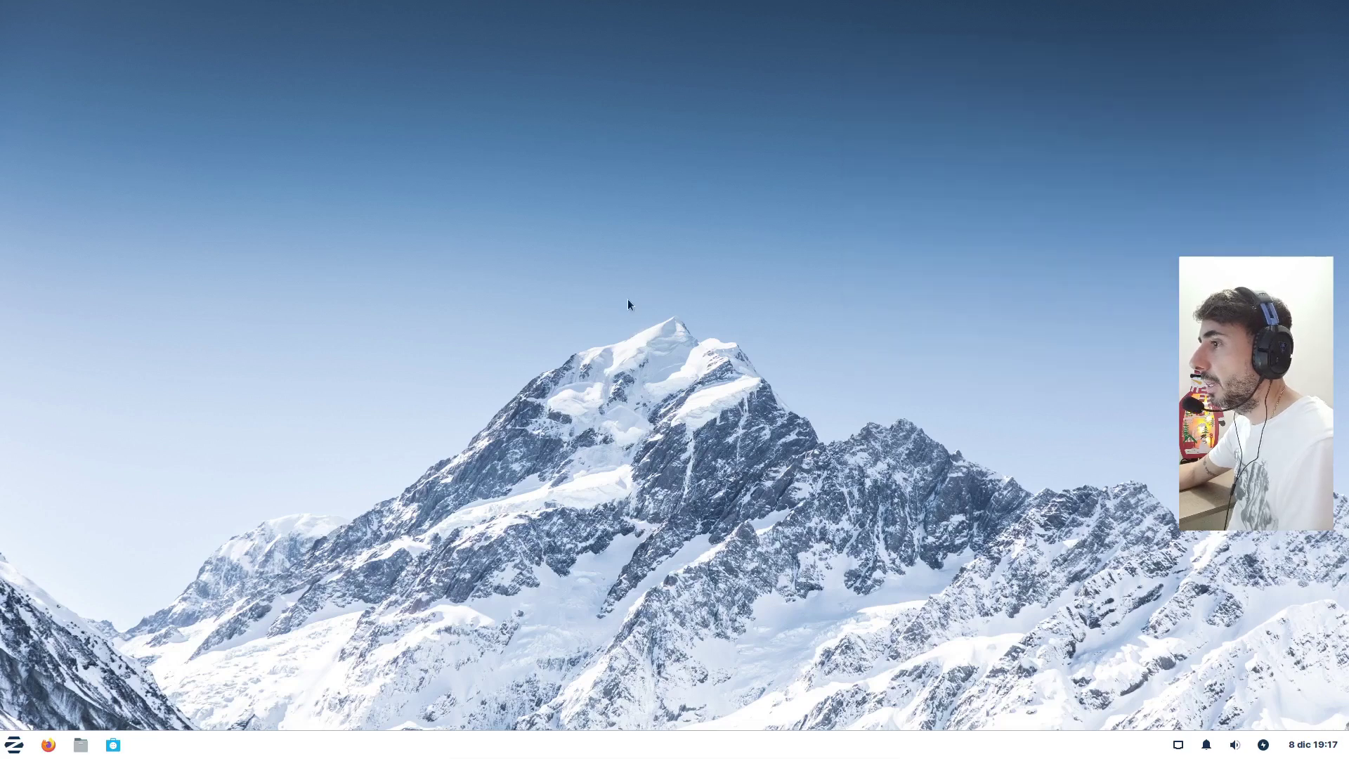
Open Zorin Appearance, try the second desktop layout with labelled taskbar windows, and switch back to the first layout.
click(10, 746)
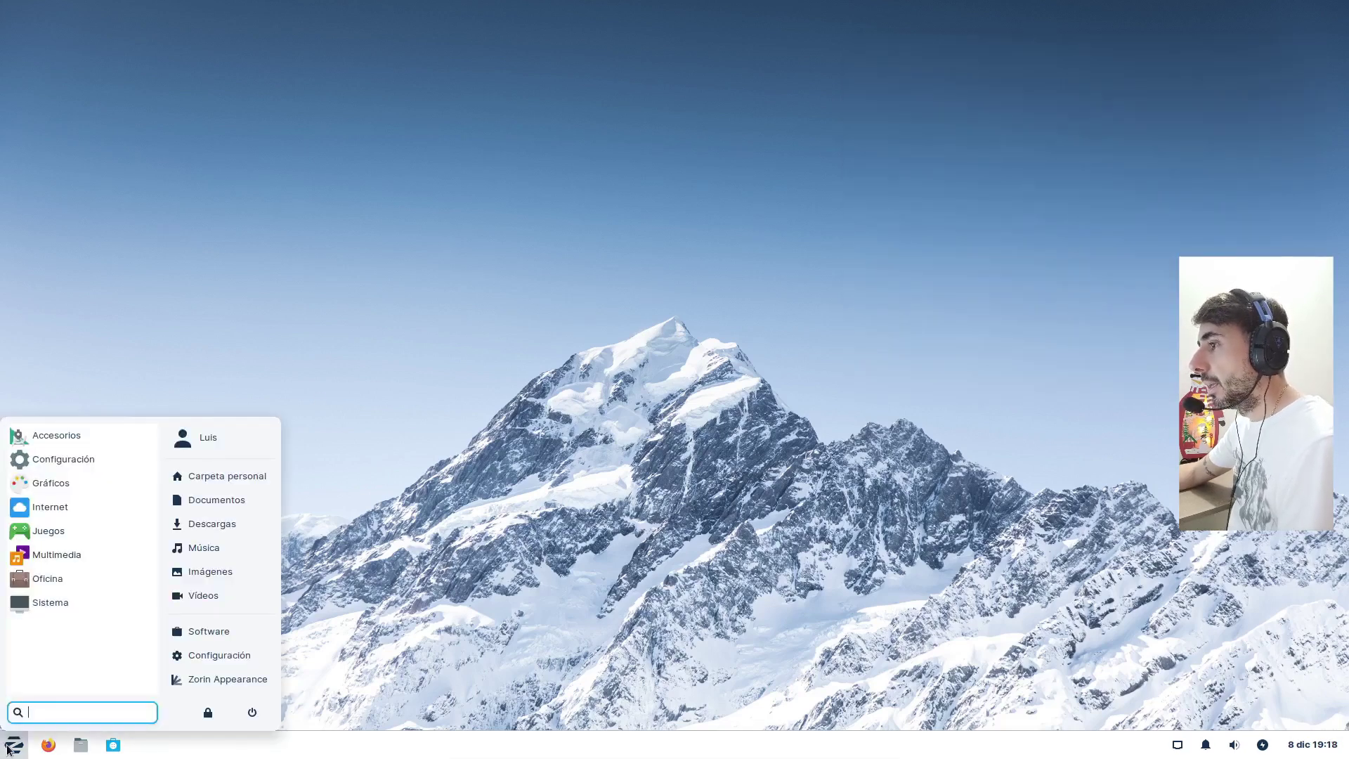
click(242, 681)
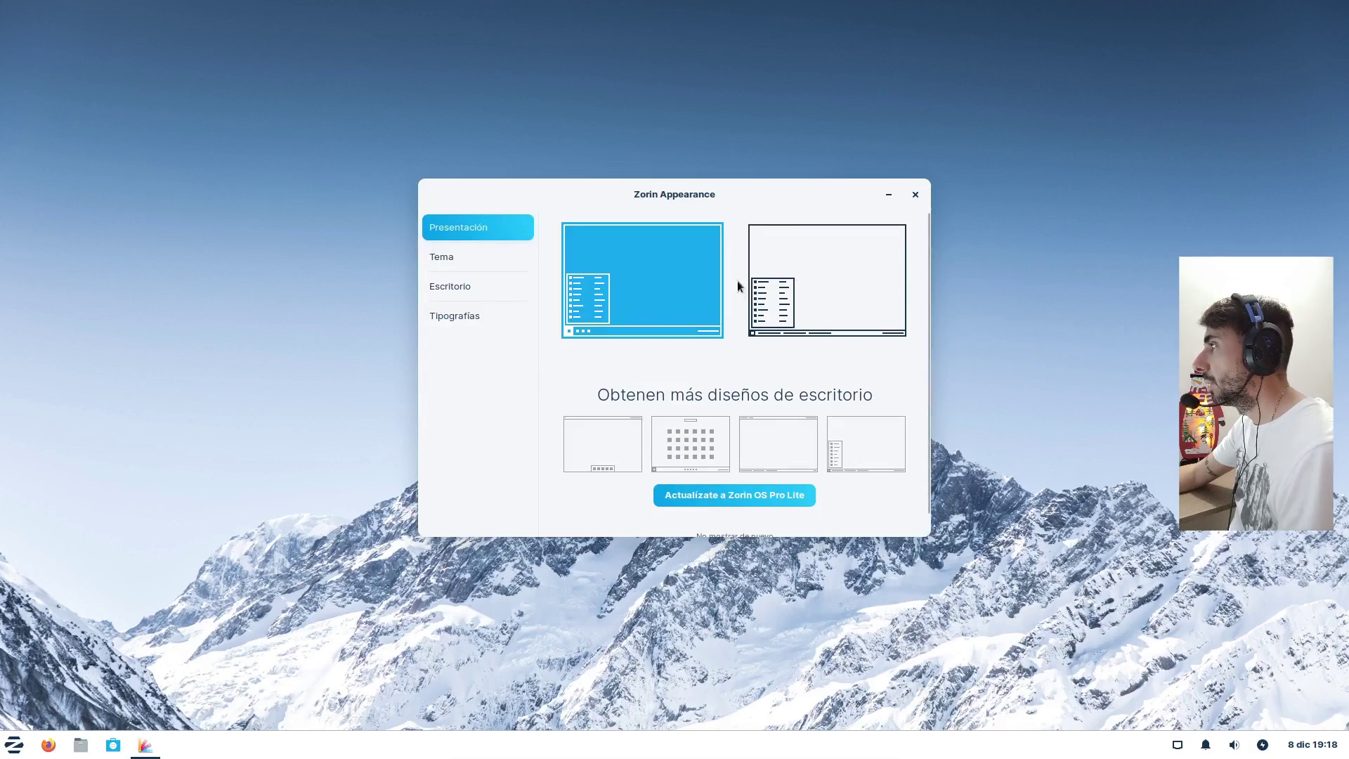
click(811, 272)
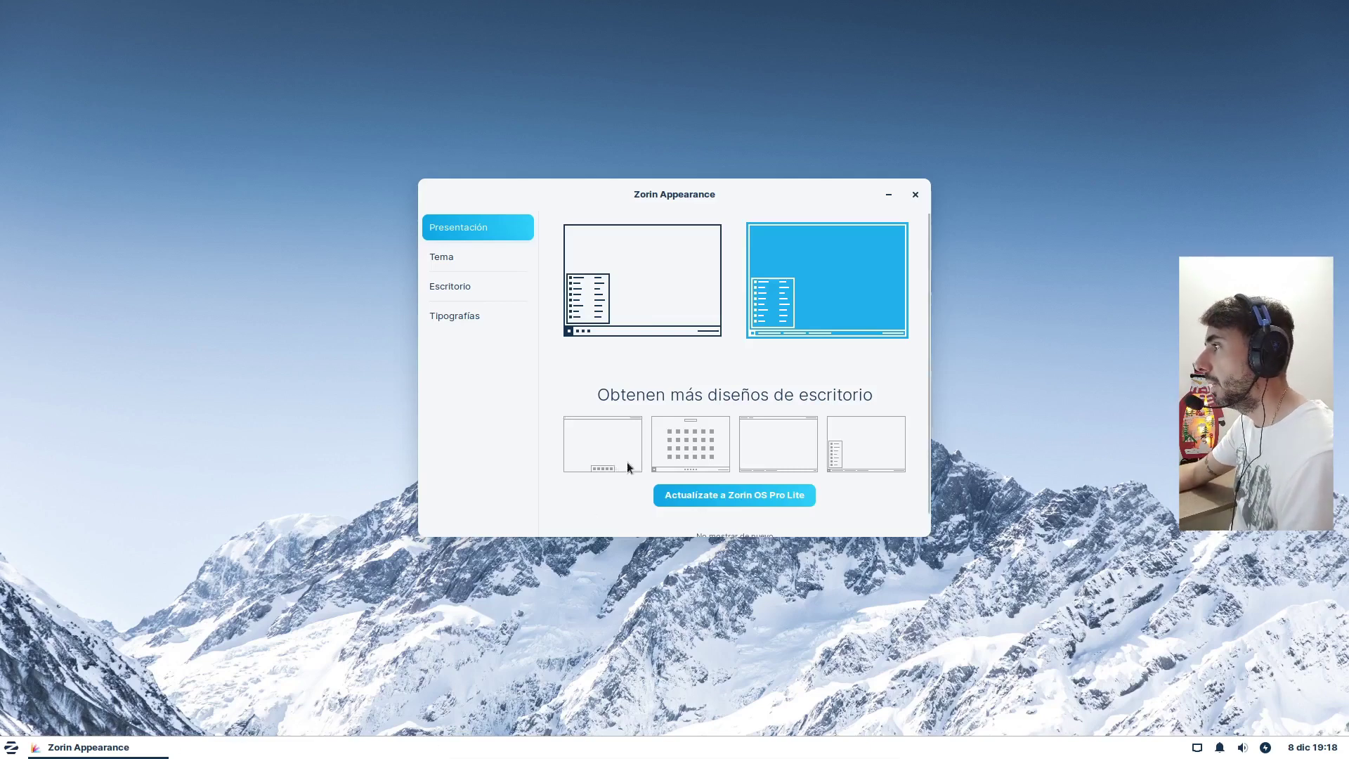
click(665, 279)
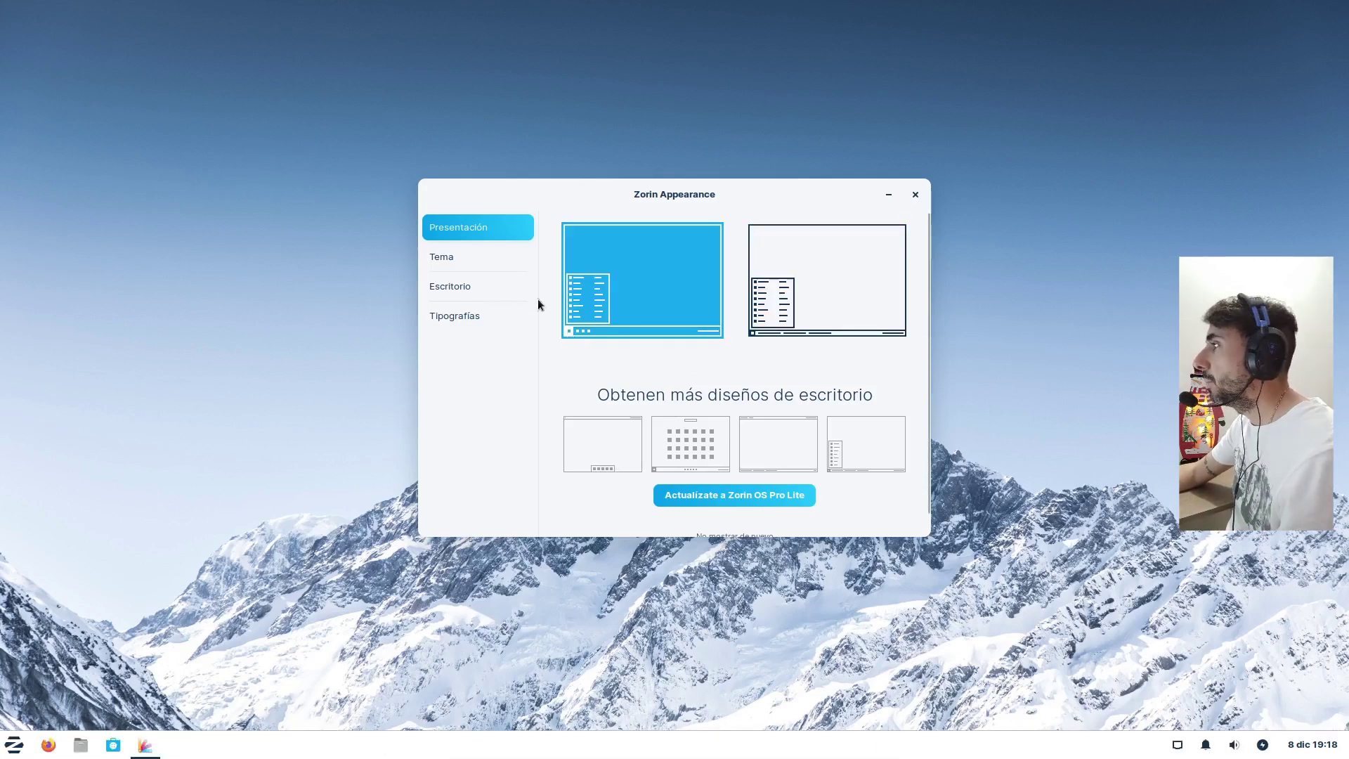
Set the Zorin theme's background colour to dark and look at the other theme options.
click(461, 259)
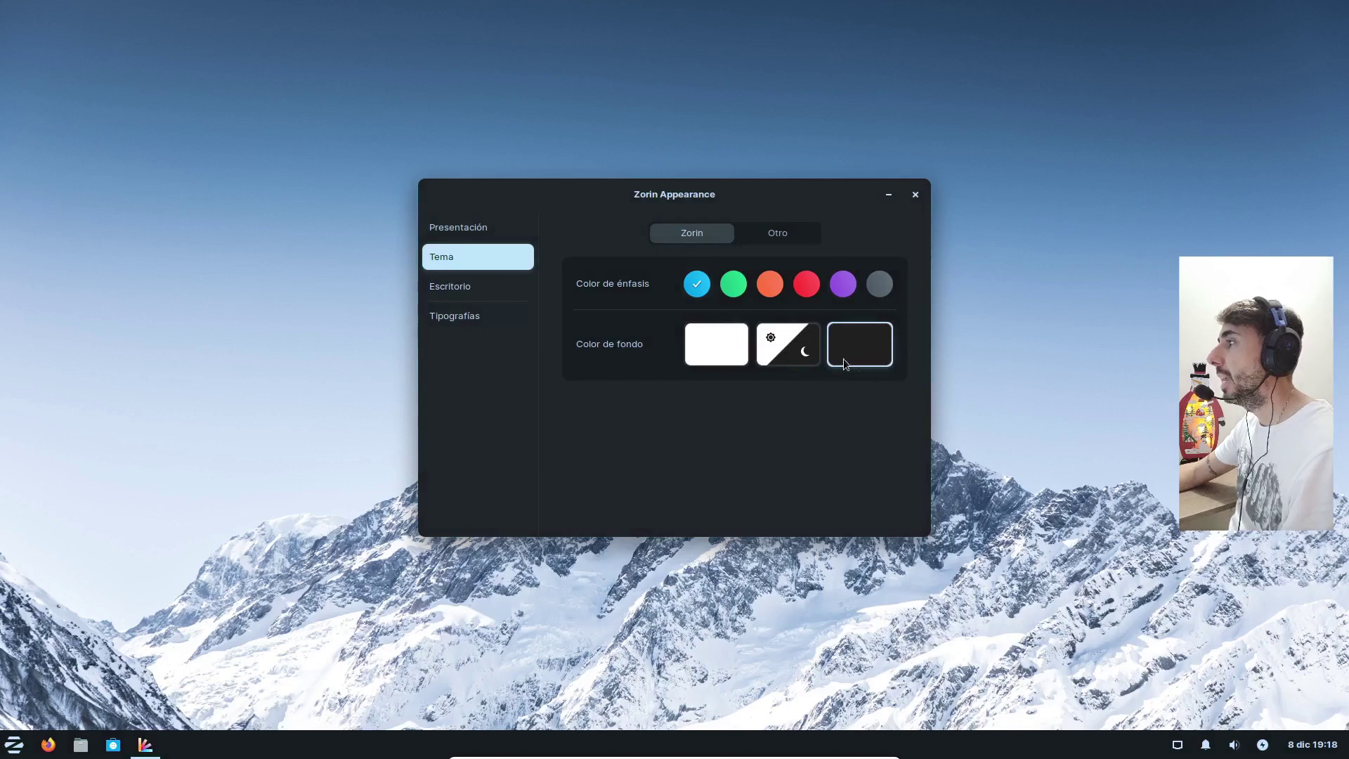
click(775, 234)
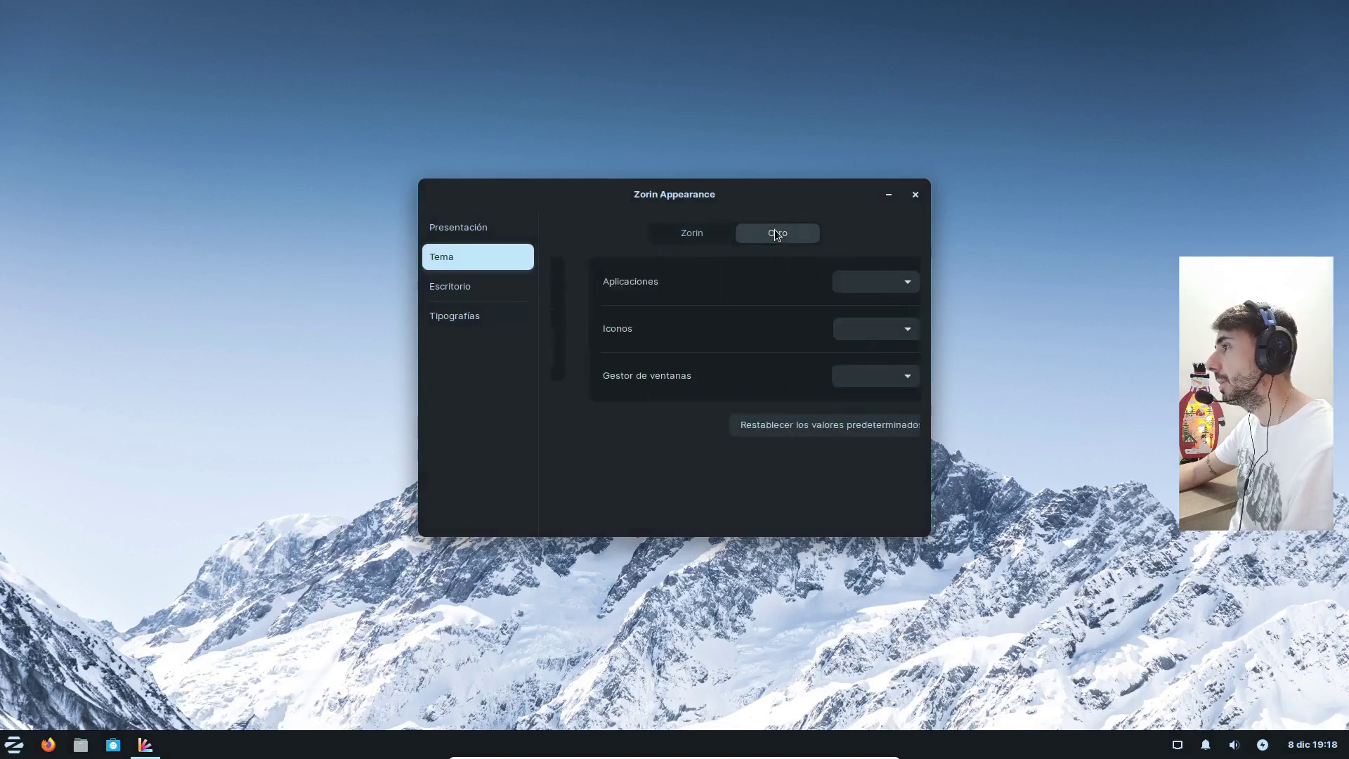
click(712, 237)
Review the desktop icon settings and the font settings, and close Zorin Appearance.
click(443, 285)
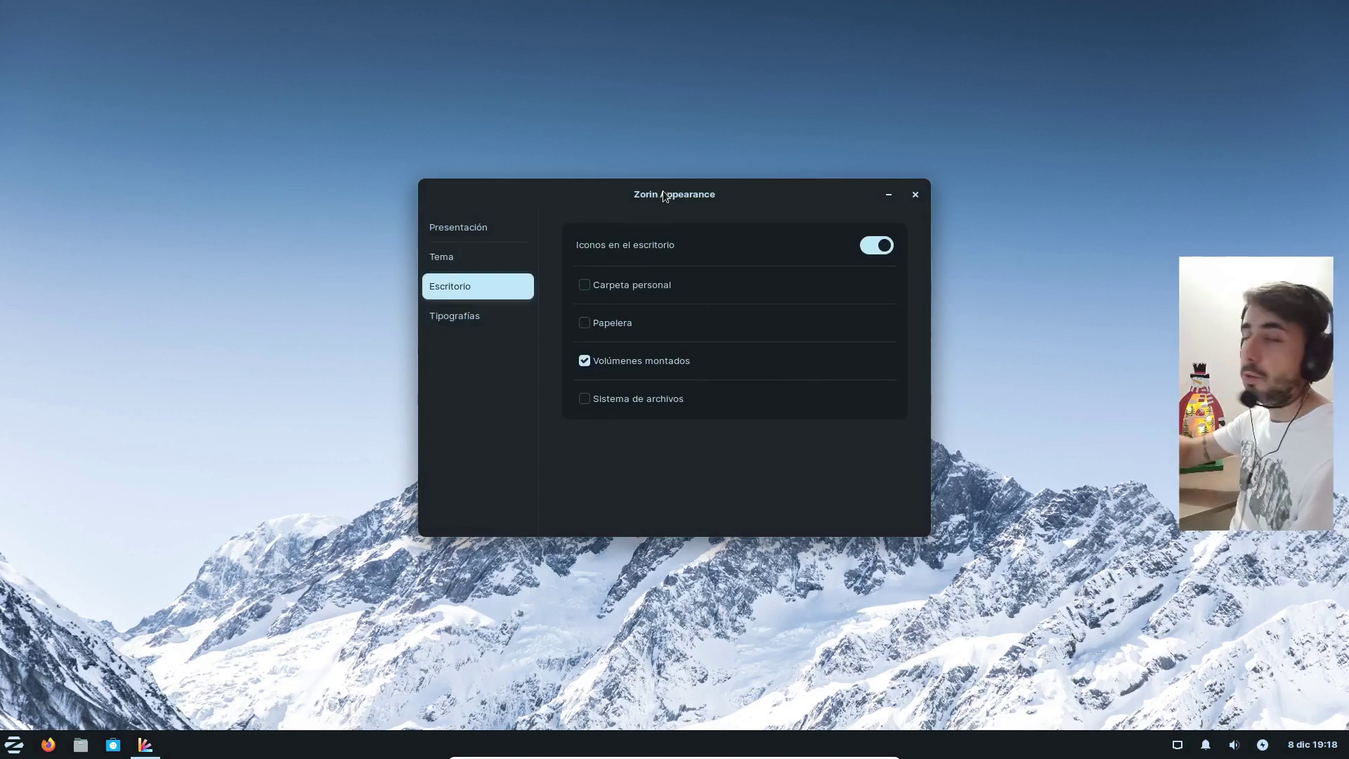
drag(663, 191, 689, 143)
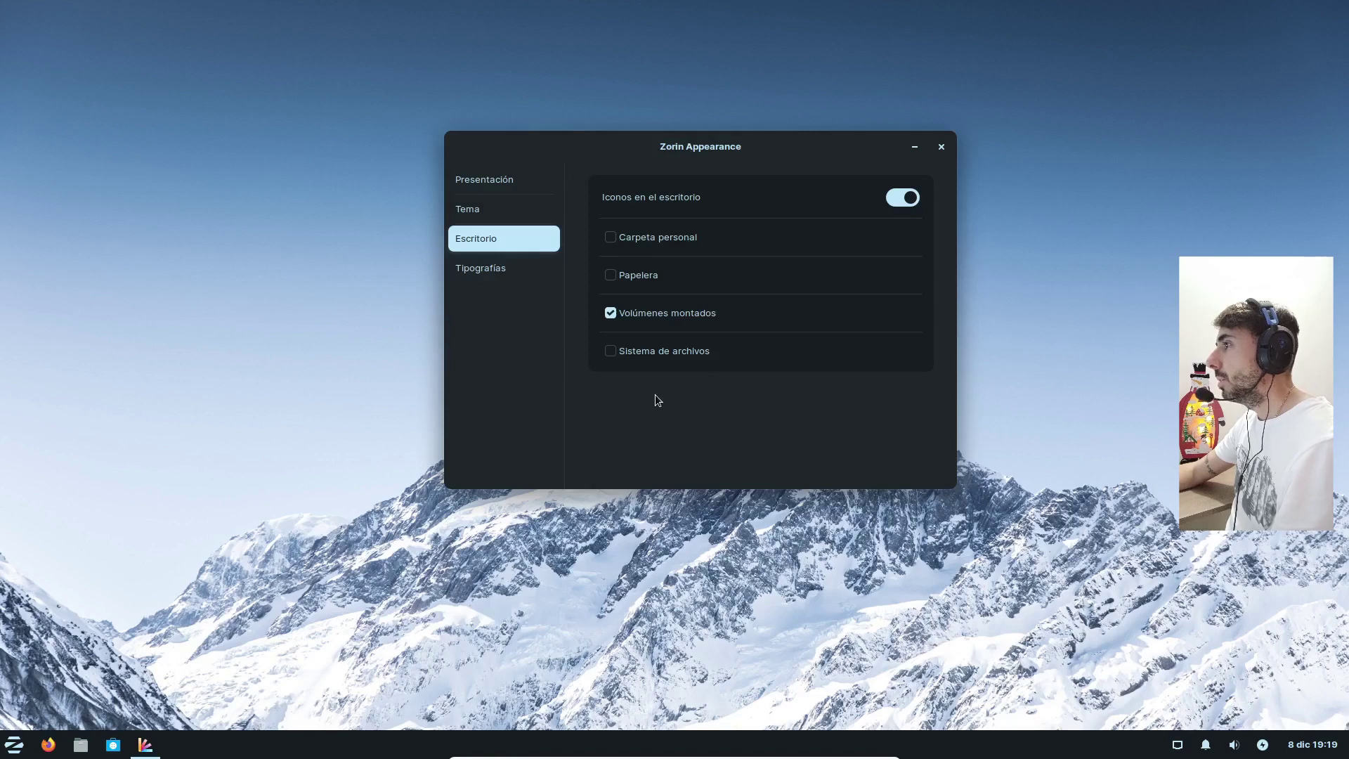
click(467, 269)
click(940, 145)
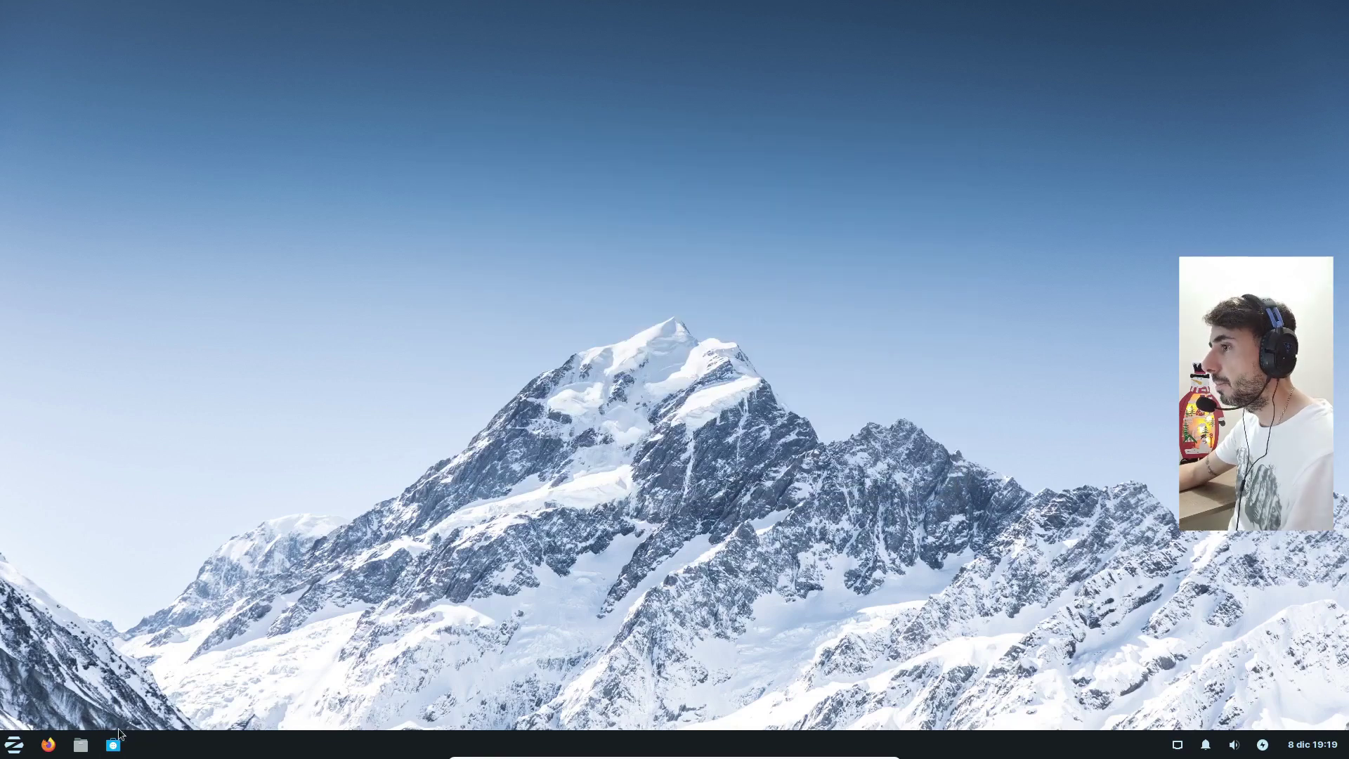
Open the system settings manager, move its window aside, and look through all of its categories.
click(13, 745)
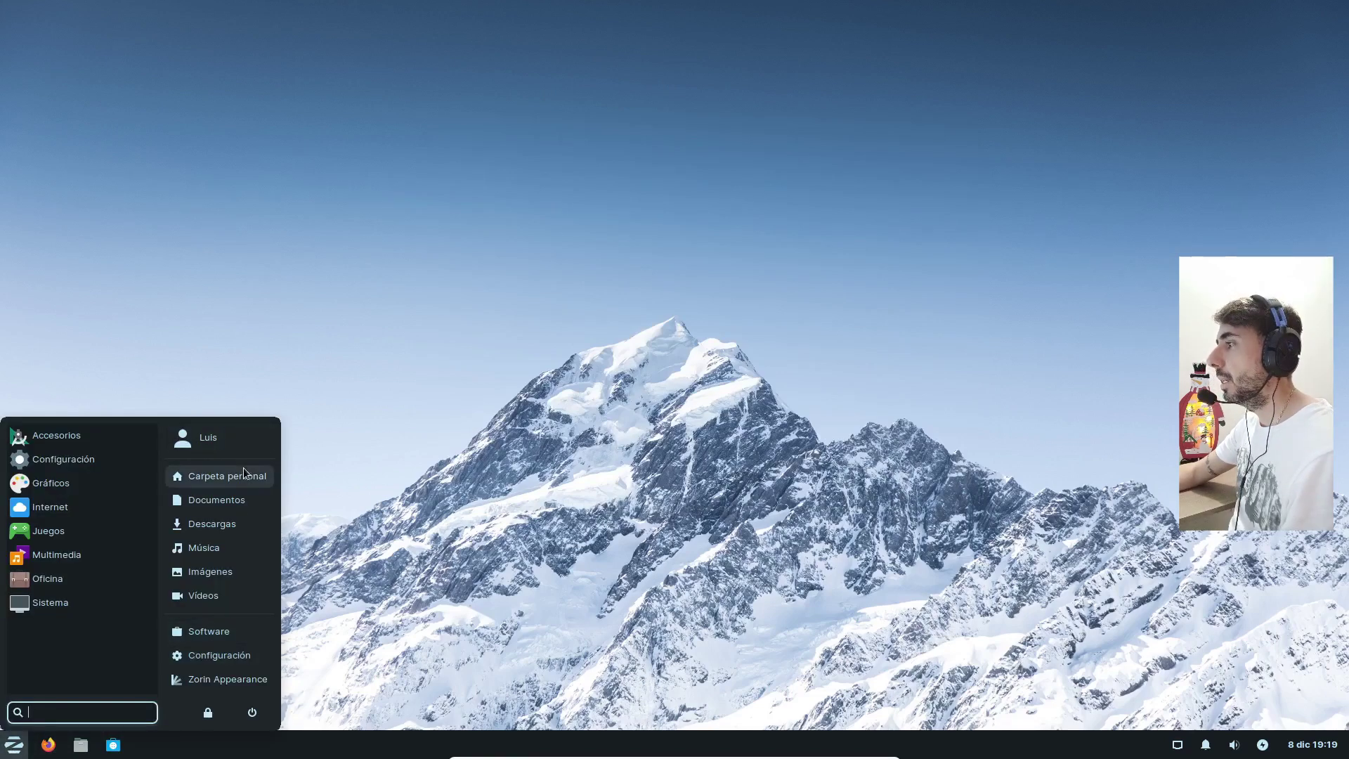
click(229, 653)
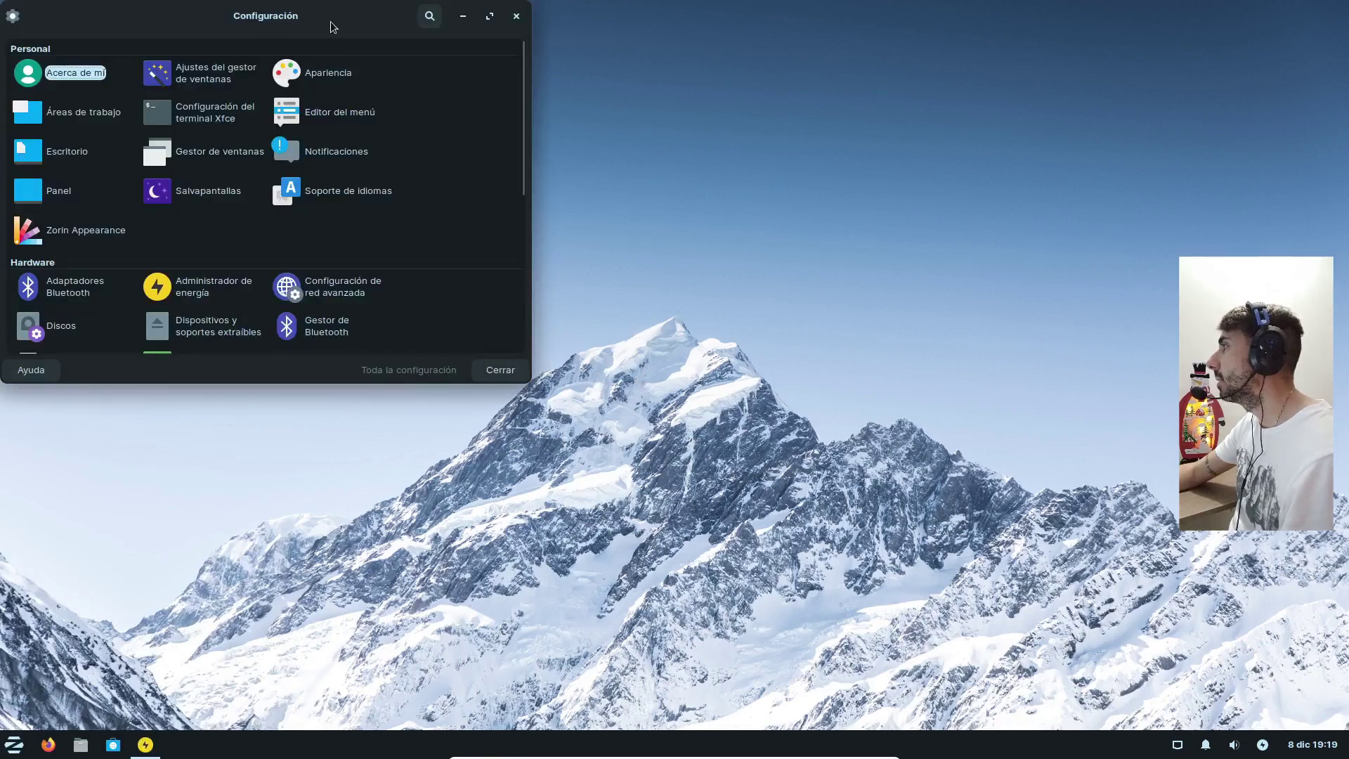
drag(330, 21, 1084, 50)
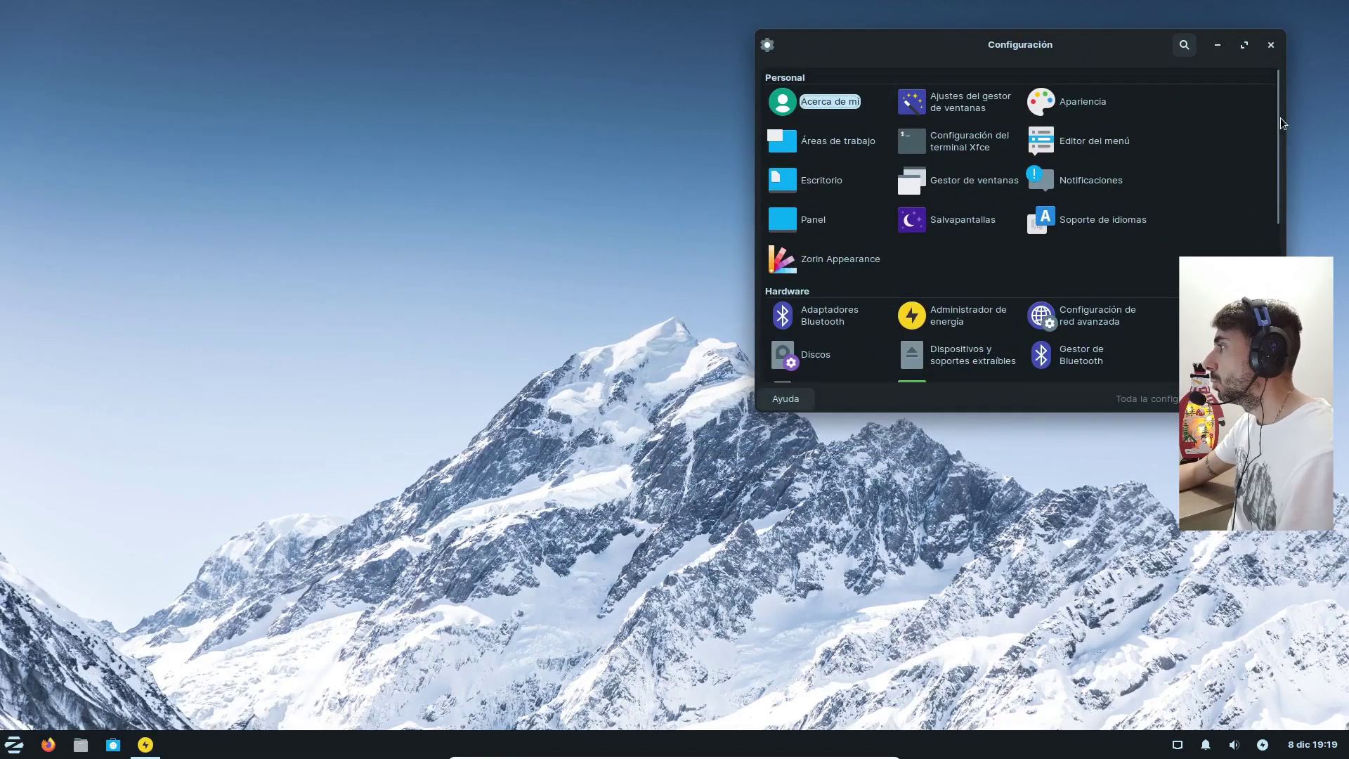
scroll(1274, 124, down, 5)
scroll(1018, 225, down, 1)
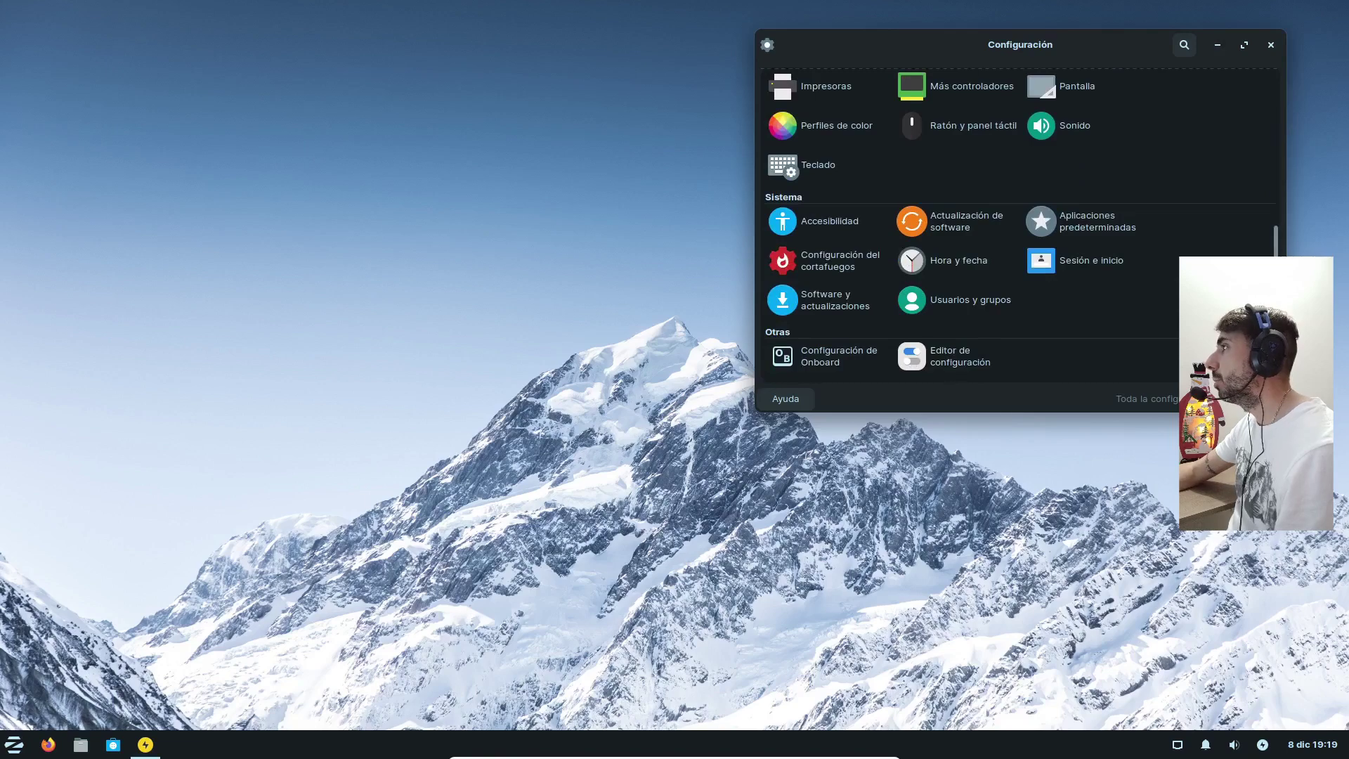
drag(1275, 240, 1312, 45)
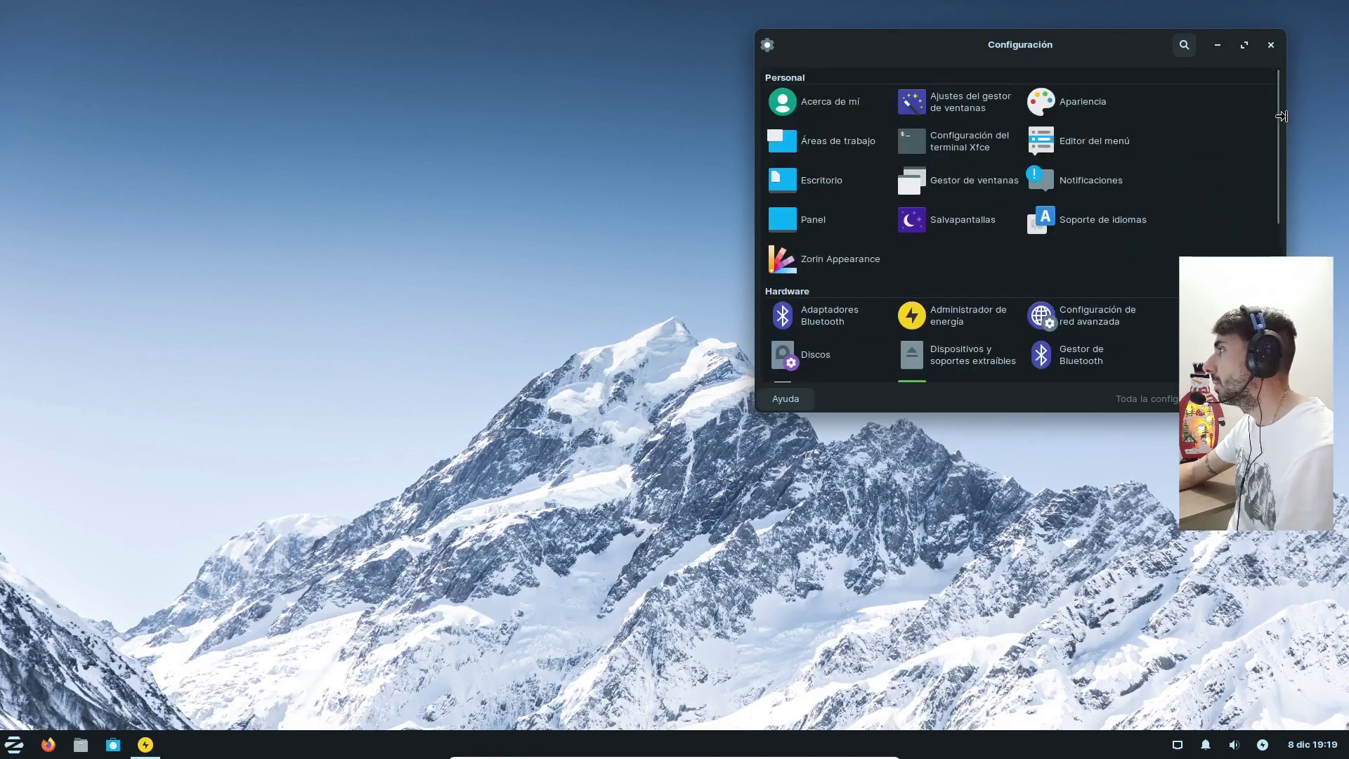
drag(1280, 122, 1277, 78)
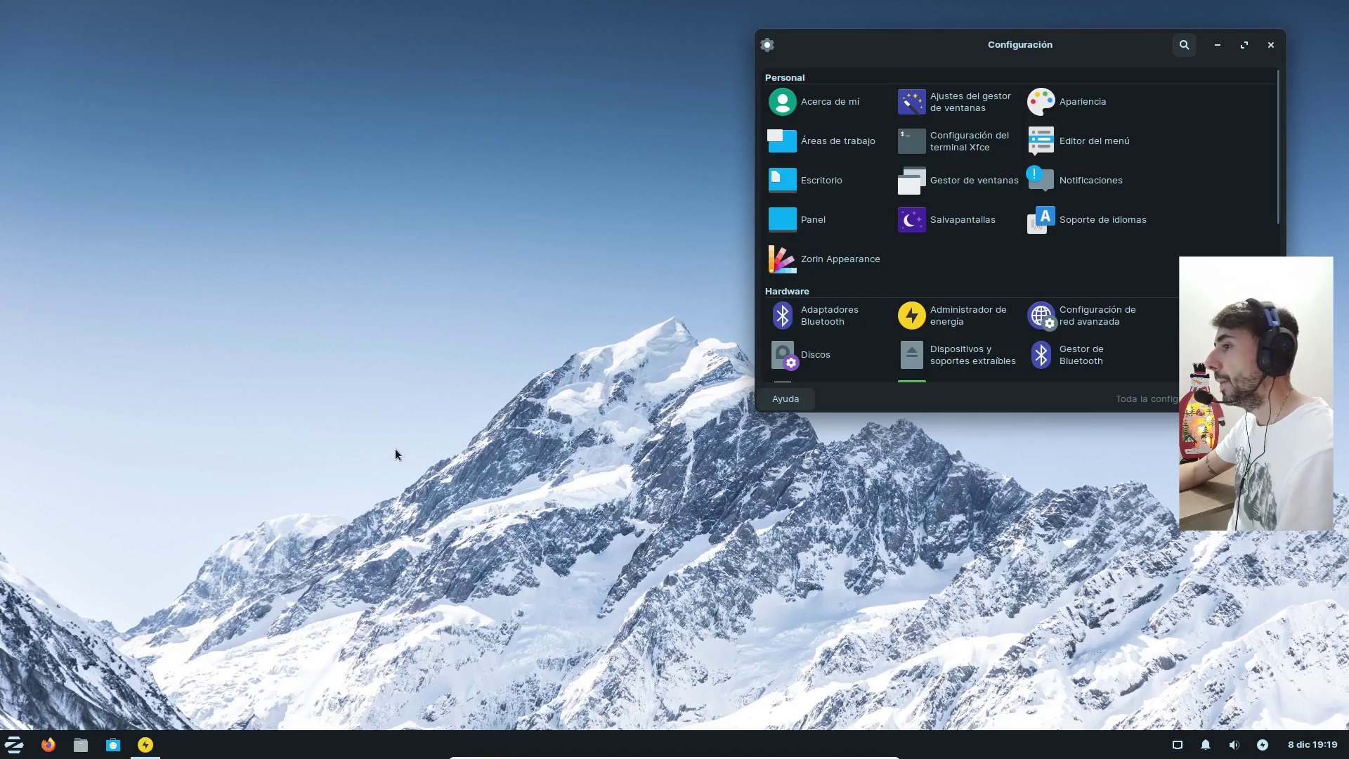
Open the Software store and continue past its welcome message.
click(14, 748)
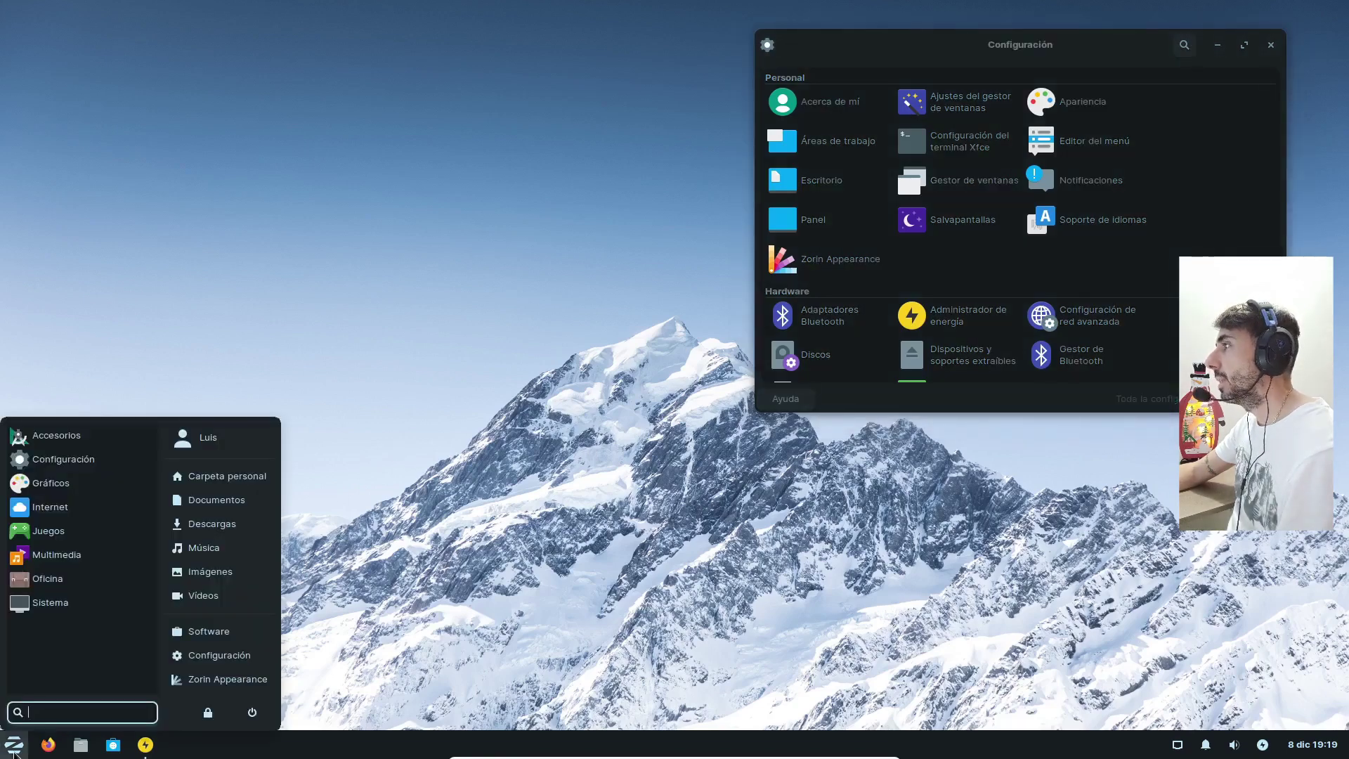
click(219, 655)
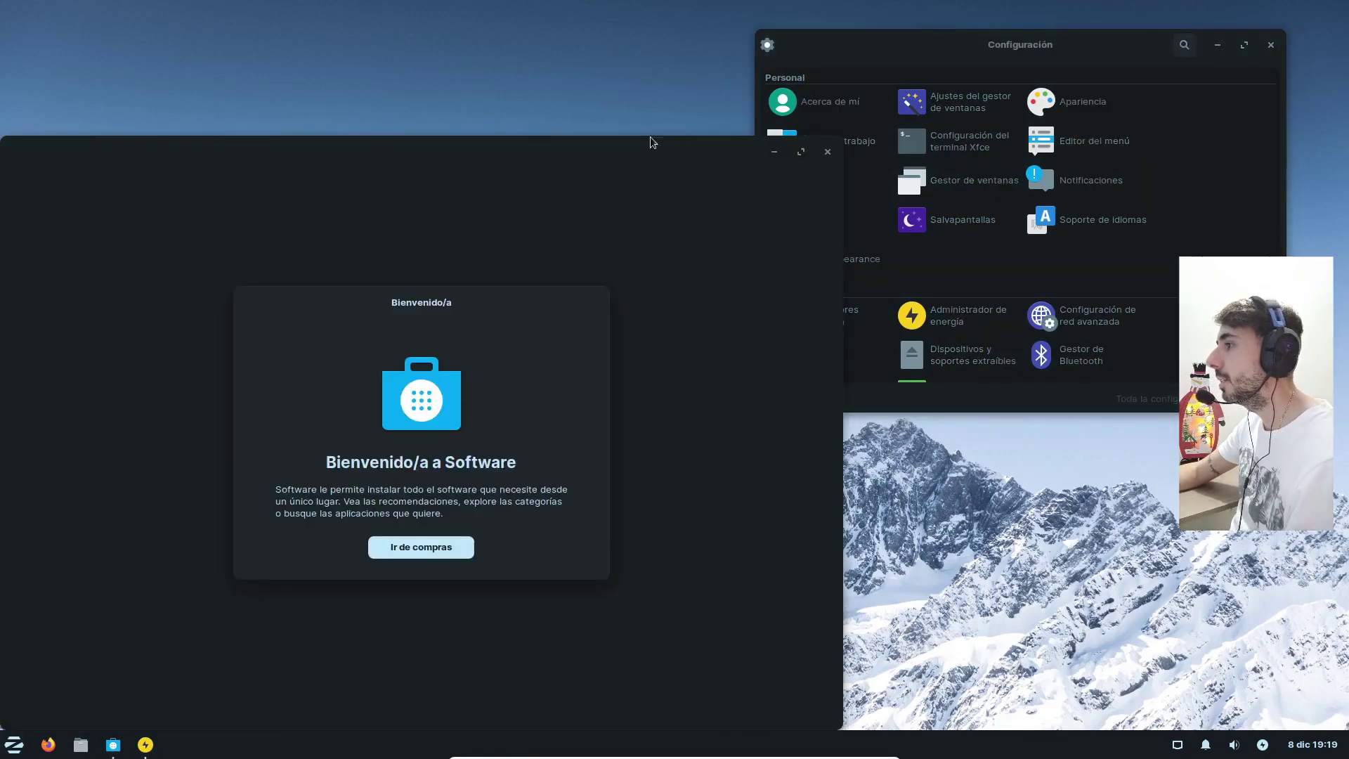
click(437, 549)
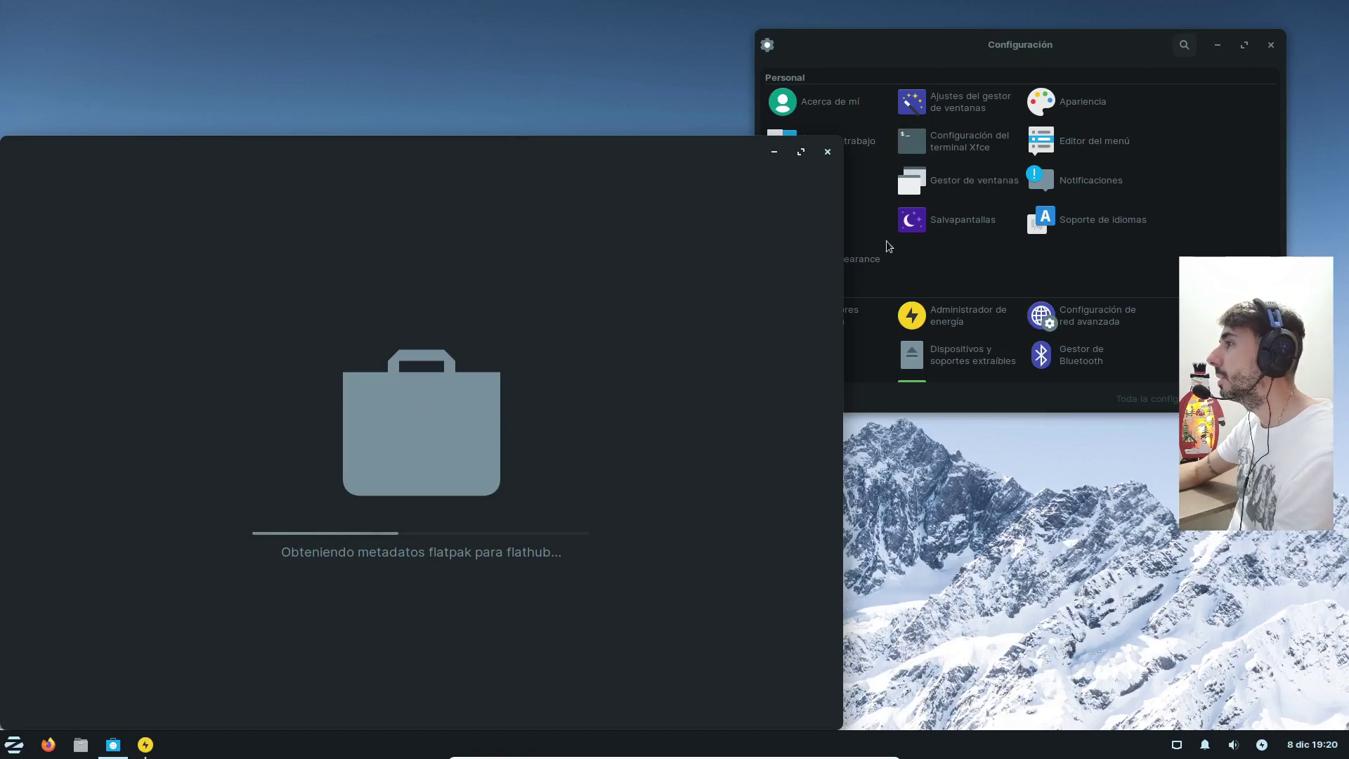
Move the settings window farther away from the Software window and bring Software back to the front.
click(1075, 42)
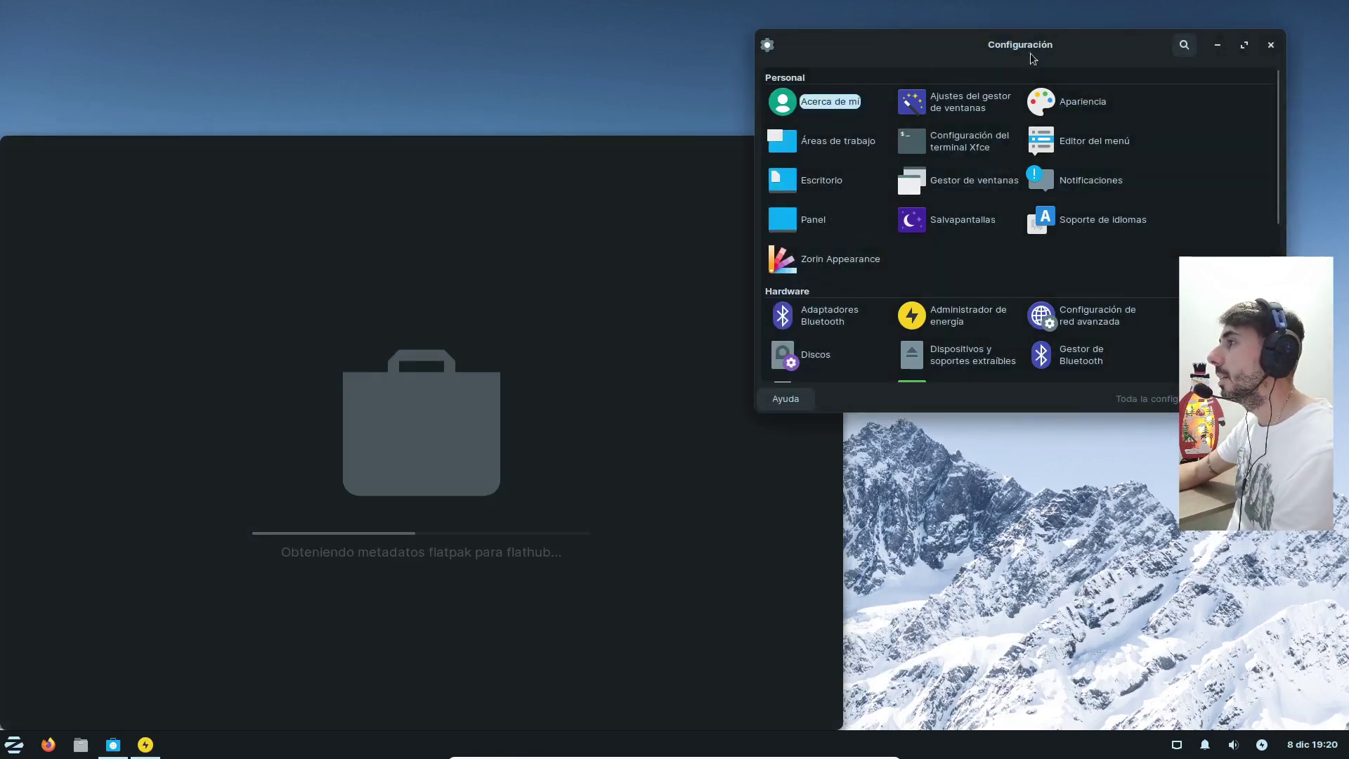
drag(1032, 58, 1063, 45)
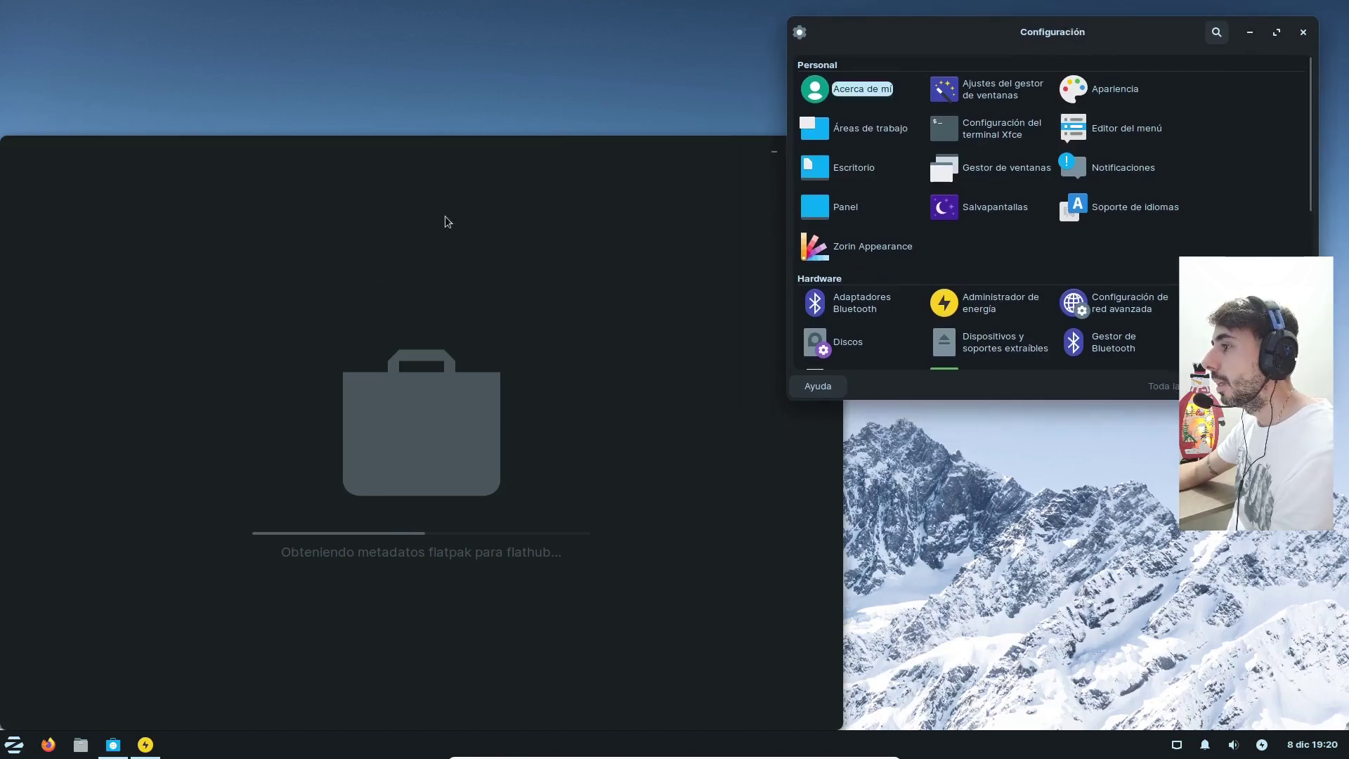
click(445, 150)
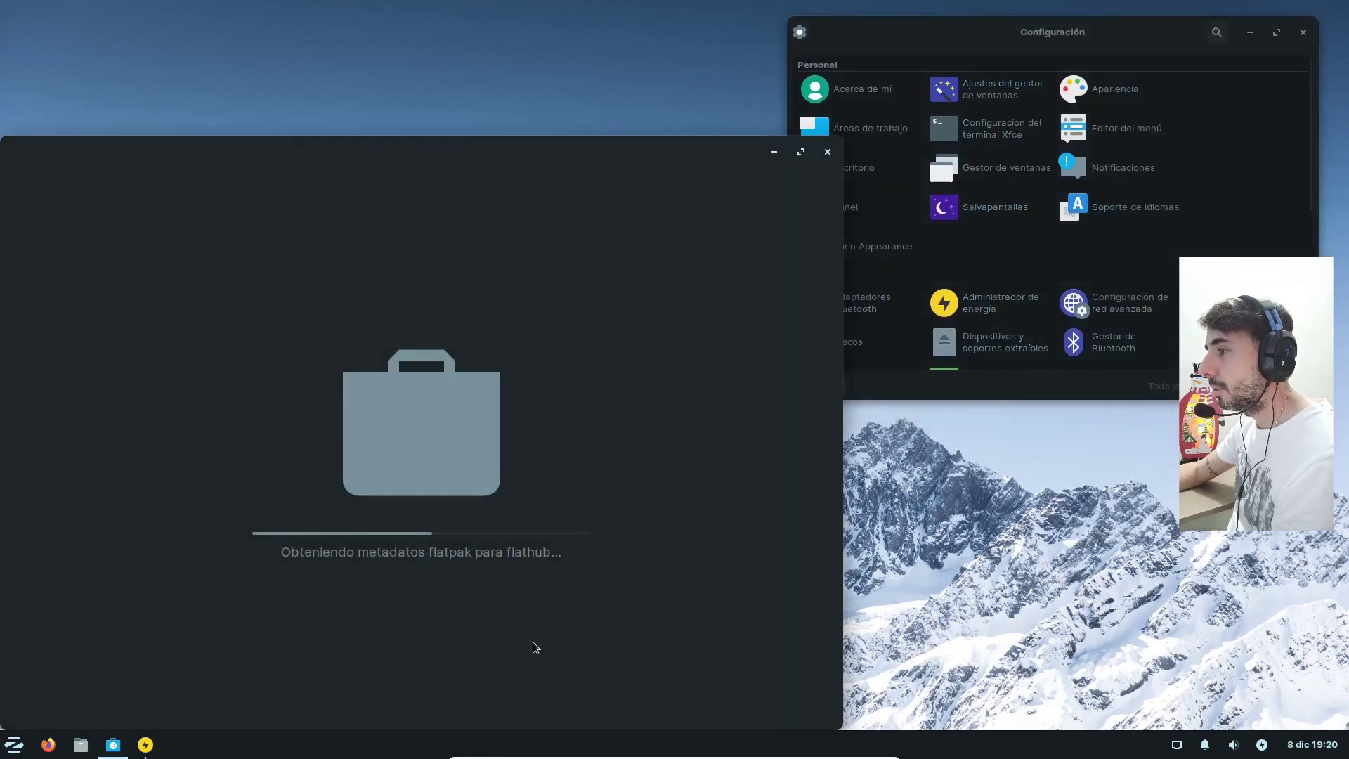
Browse the preinstalled applications in the Internet, Juegos and Multimedia categories.
click(14, 744)
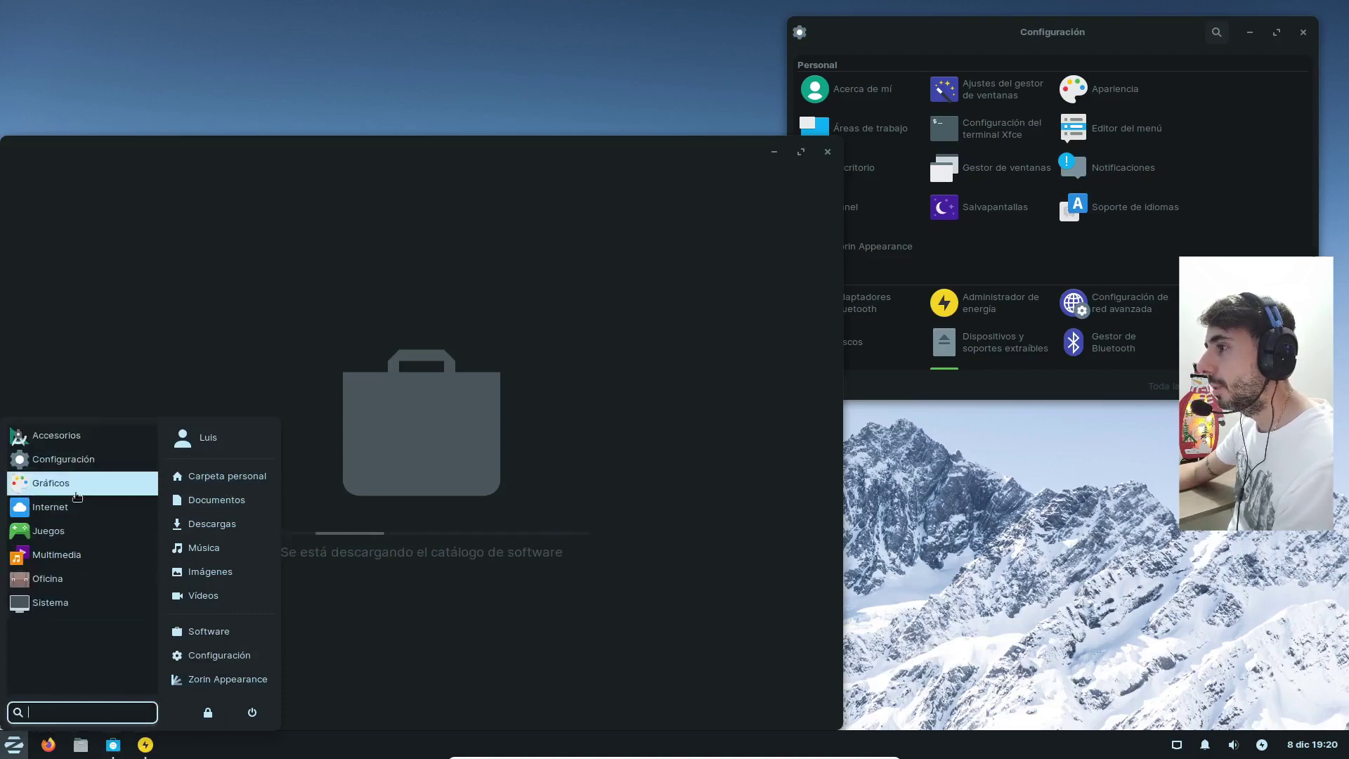
click(50, 509)
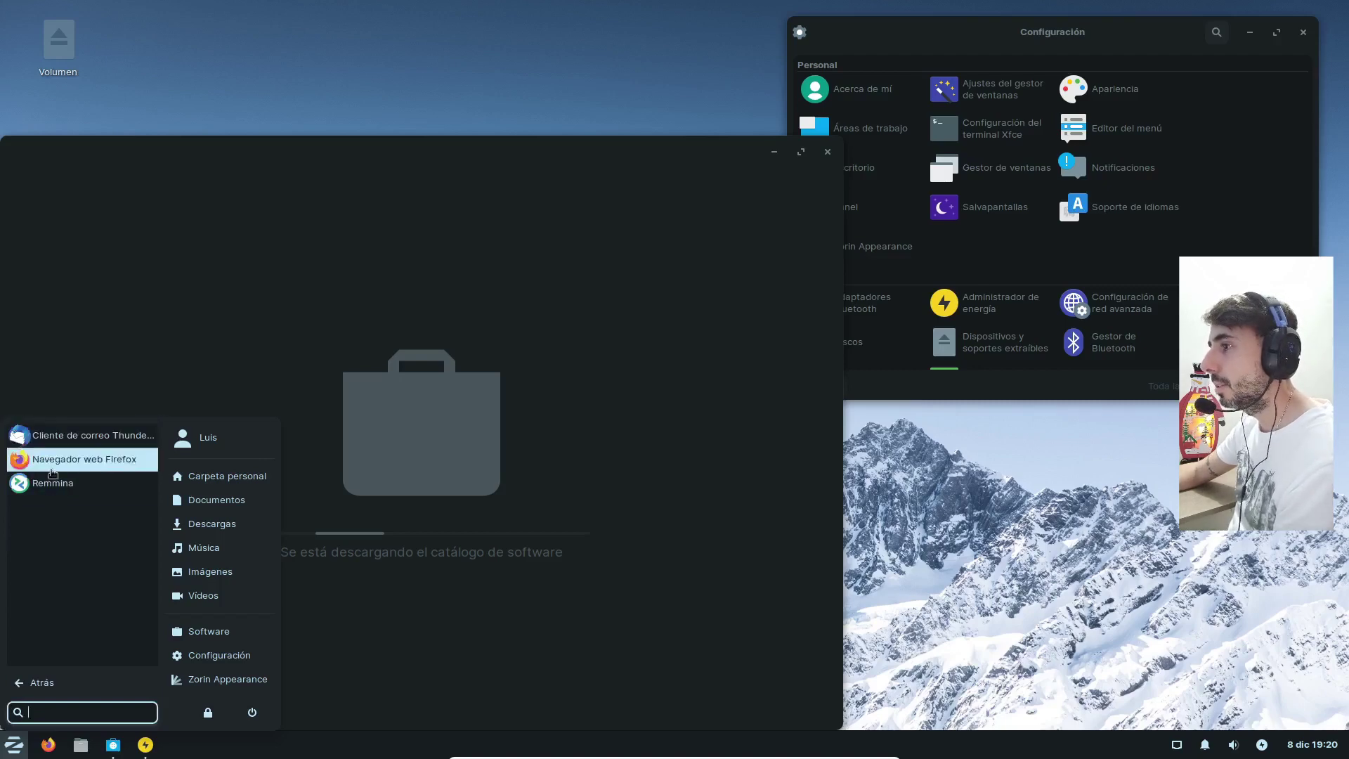
click(38, 682)
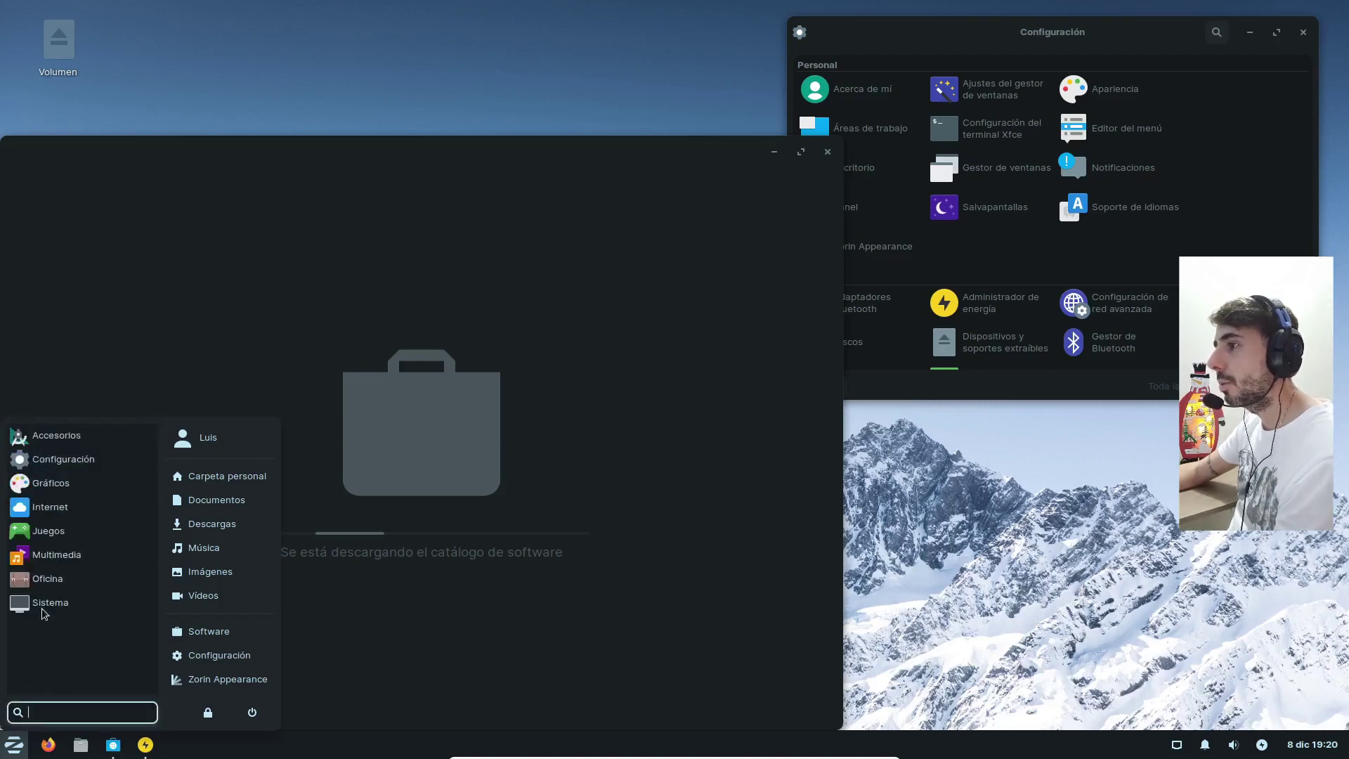
click(48, 531)
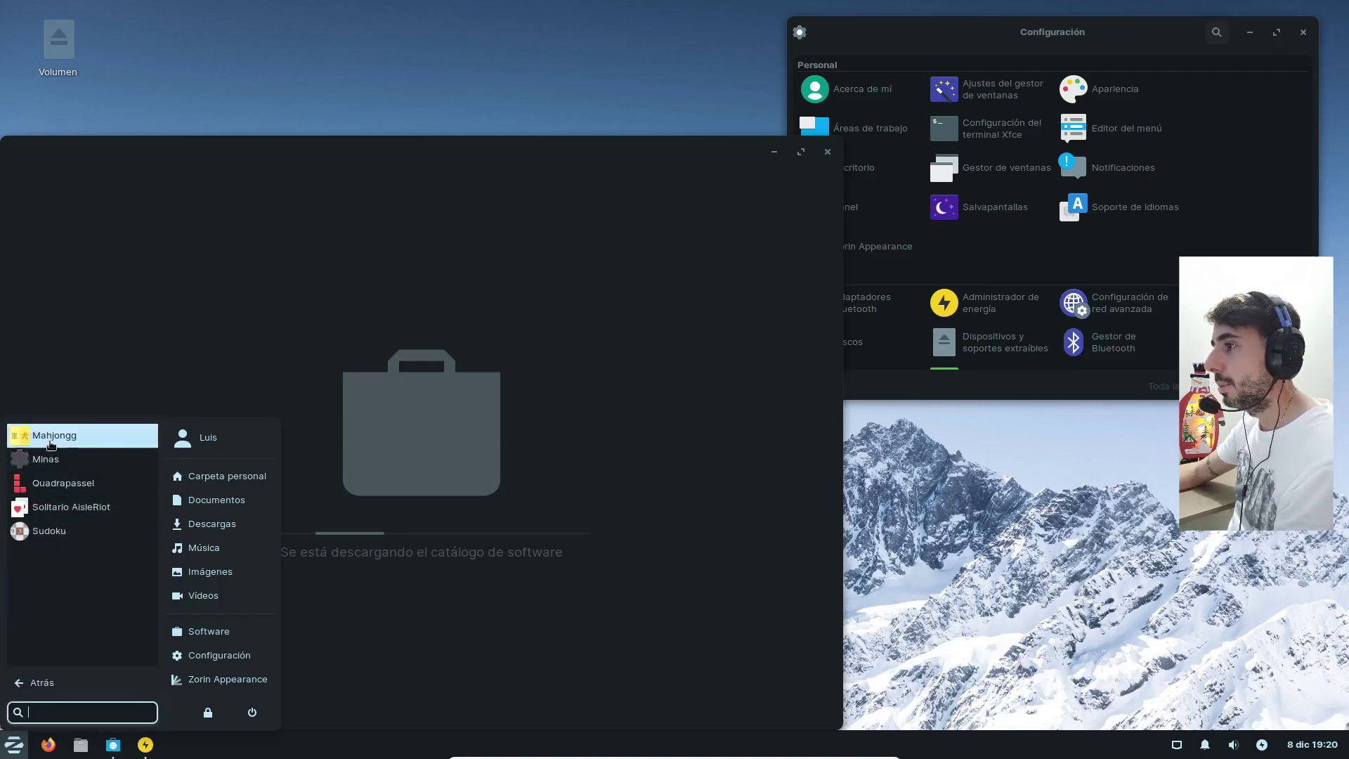
click(39, 682)
click(50, 556)
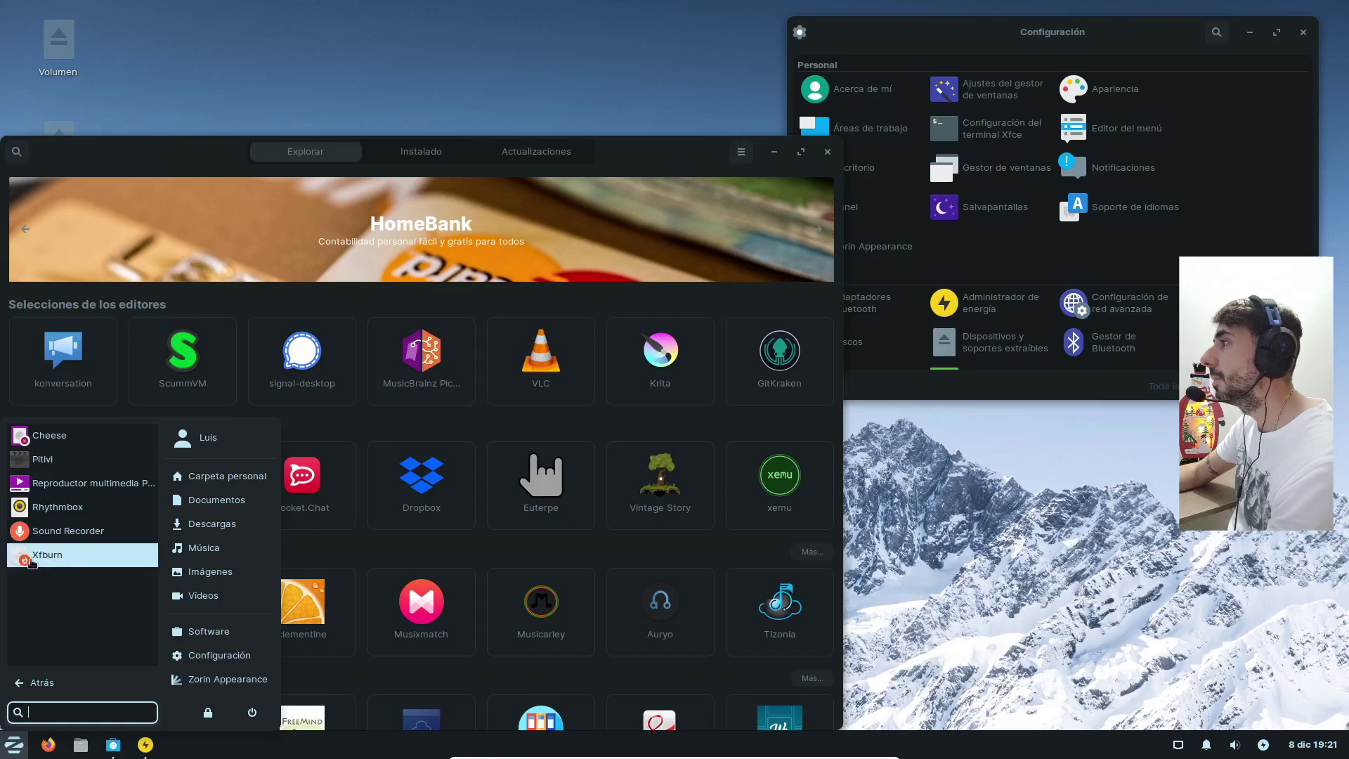
Bring the Software window to the front, move it fully clear of the screen edge, and open the VLC page.
click(640, 158)
drag(639, 164, 687, 114)
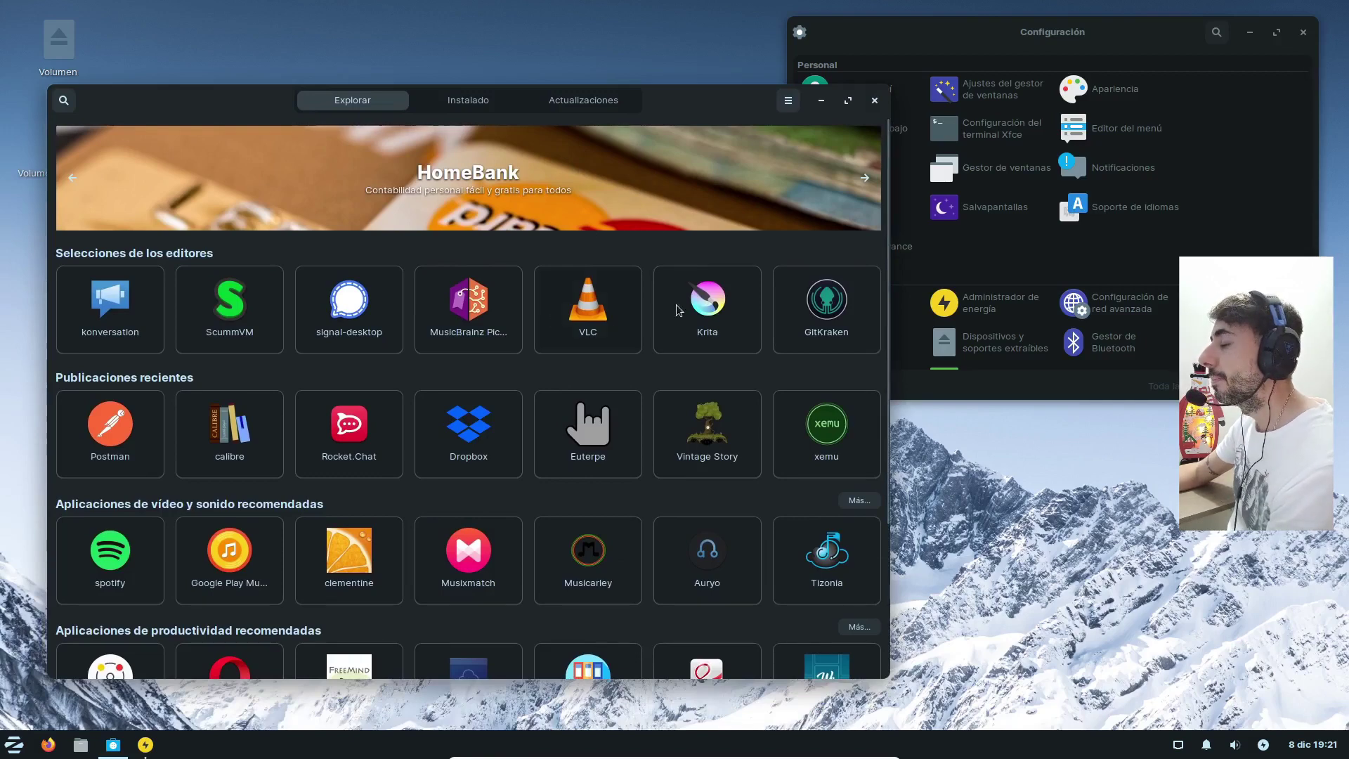
click(594, 310)
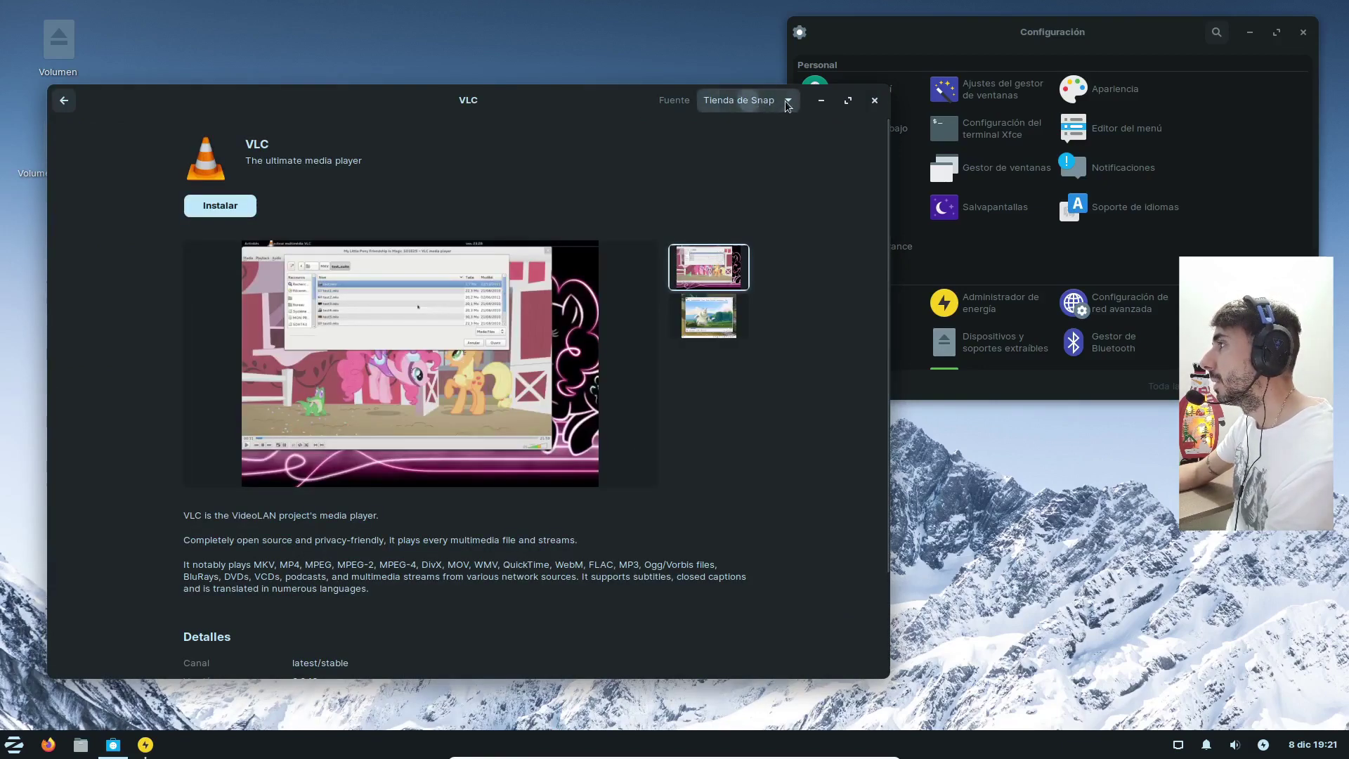
Look through VLC's available sources, choose the Zorin OS package, and review its version and download details.
click(757, 105)
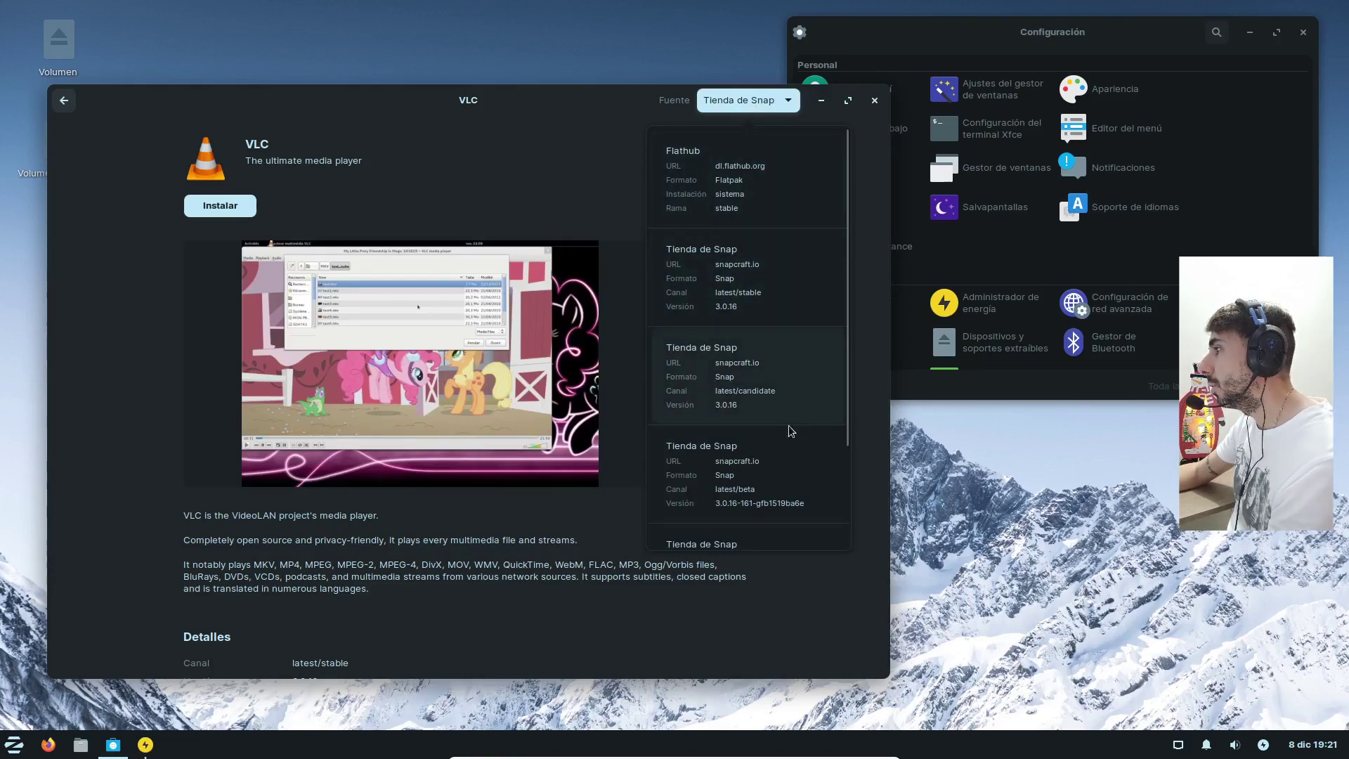
drag(845, 271, 875, 432)
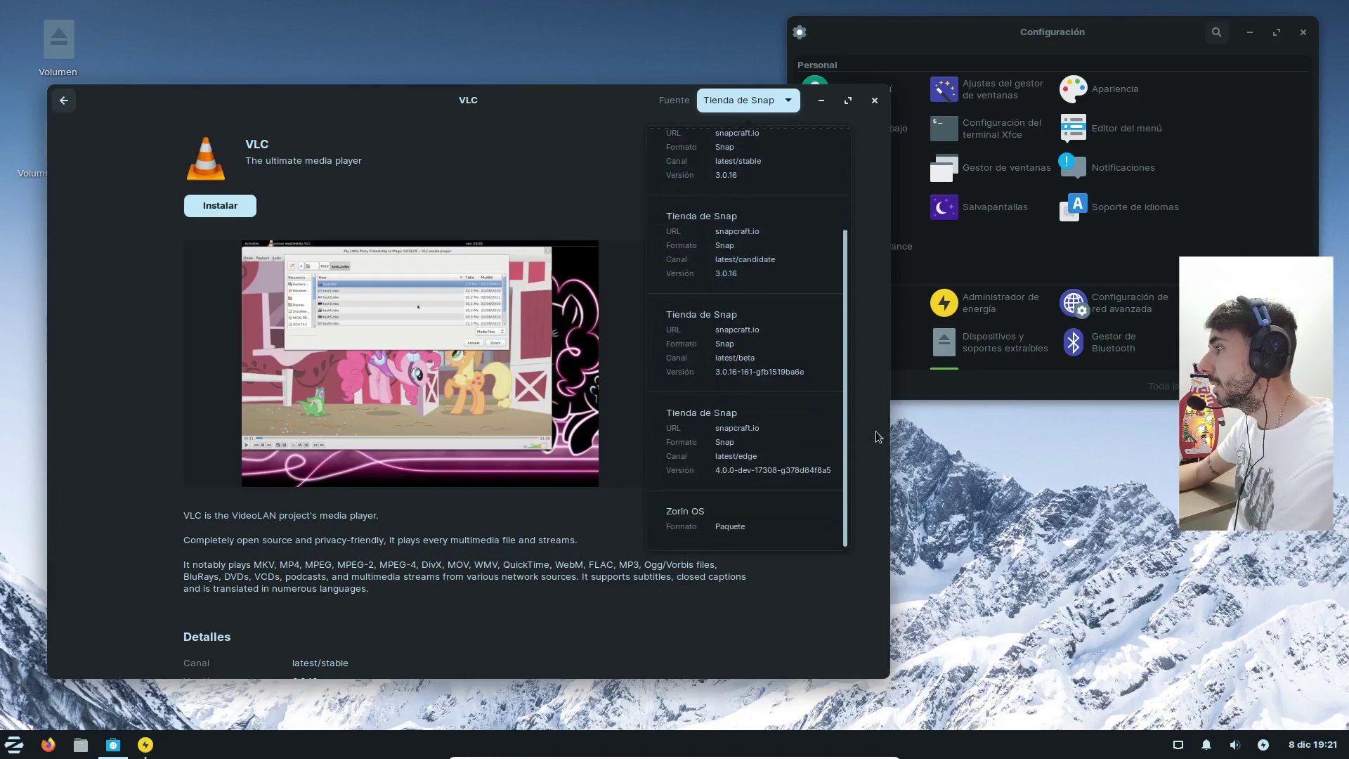
click(716, 527)
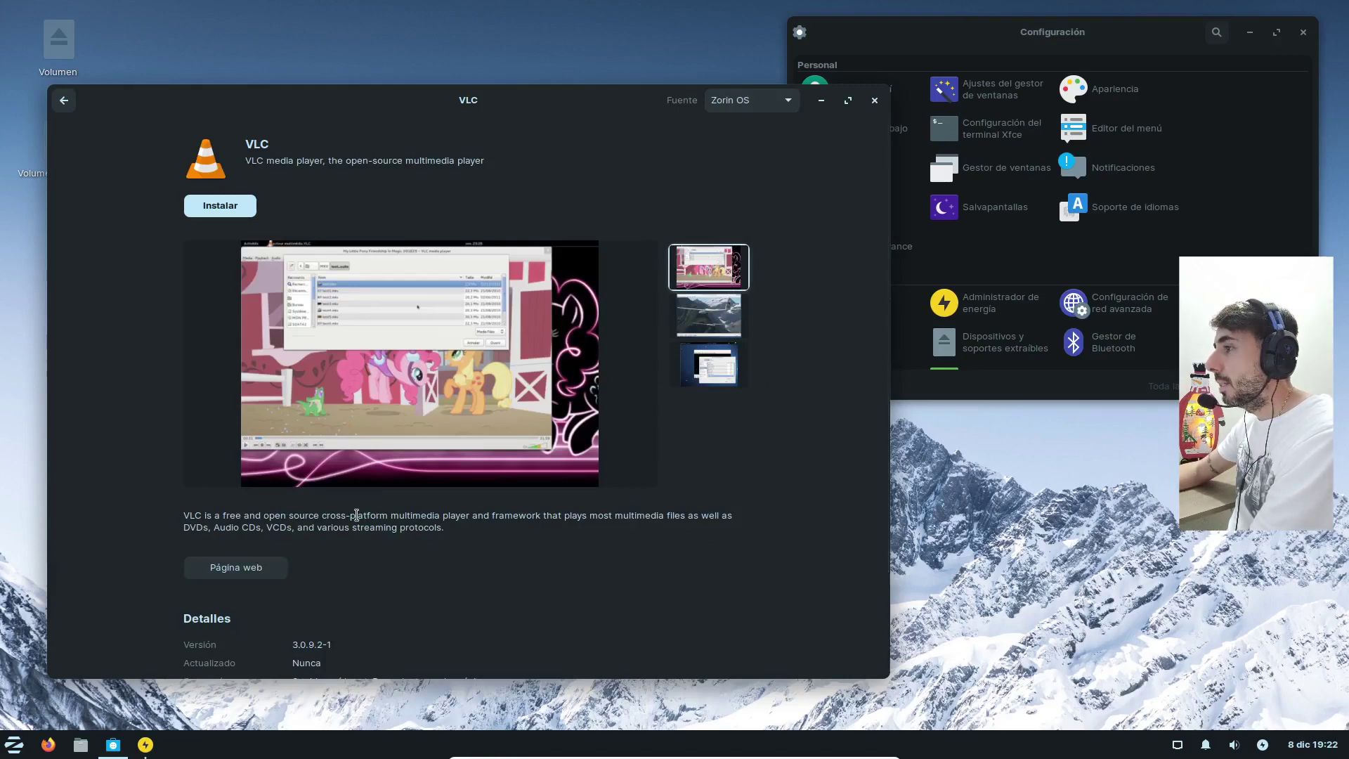
scroll(351, 517, down, 3)
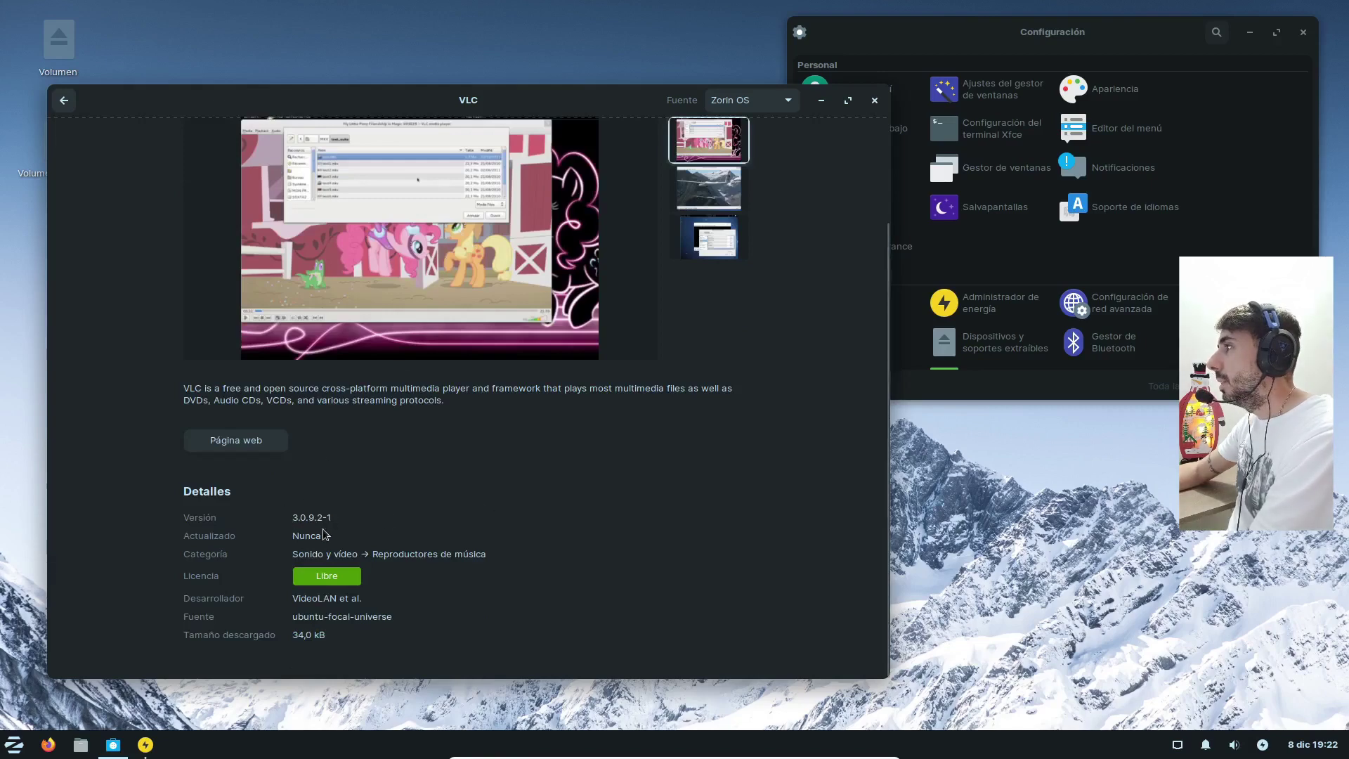
scroll(649, 512, up, 3)
Switch VLC's source to the Flathub Flatpak and review its version, size and permission details.
click(745, 104)
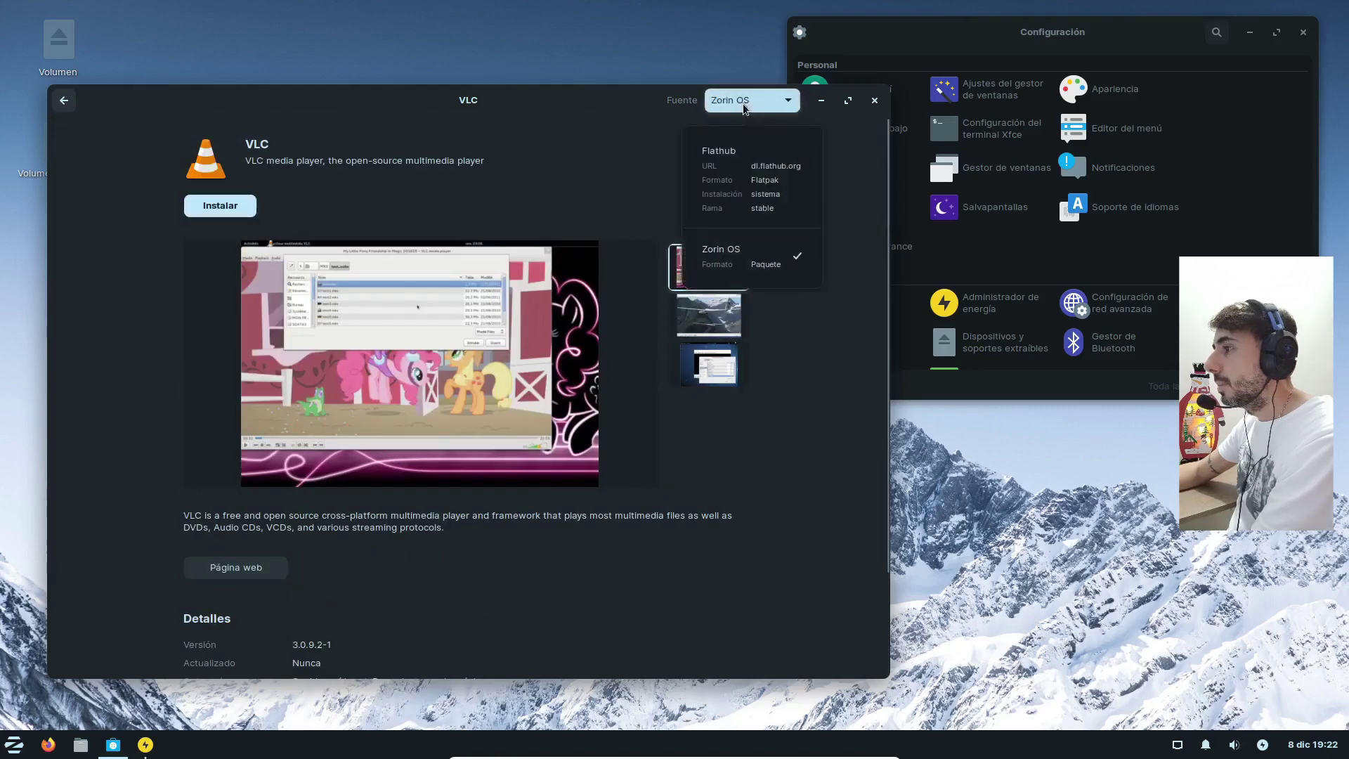
click(757, 207)
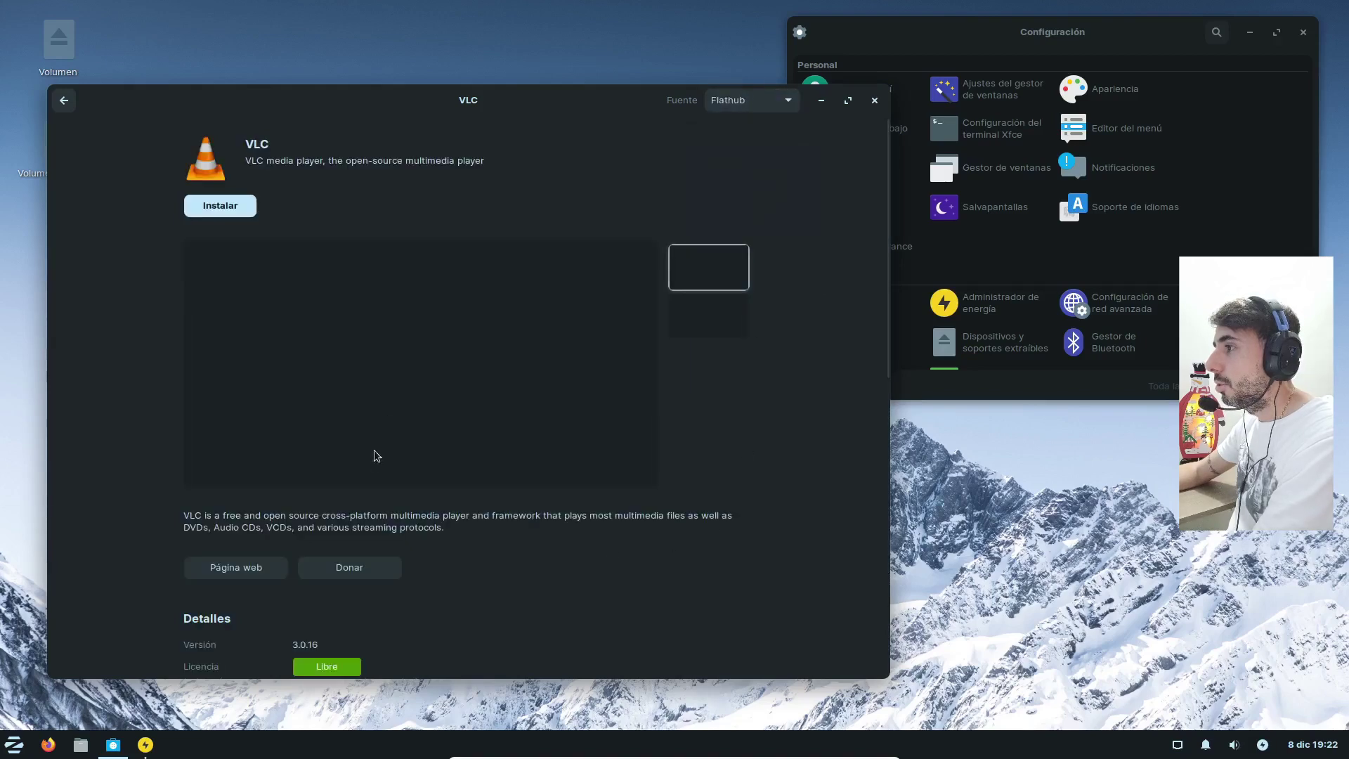
scroll(379, 500, down, 3)
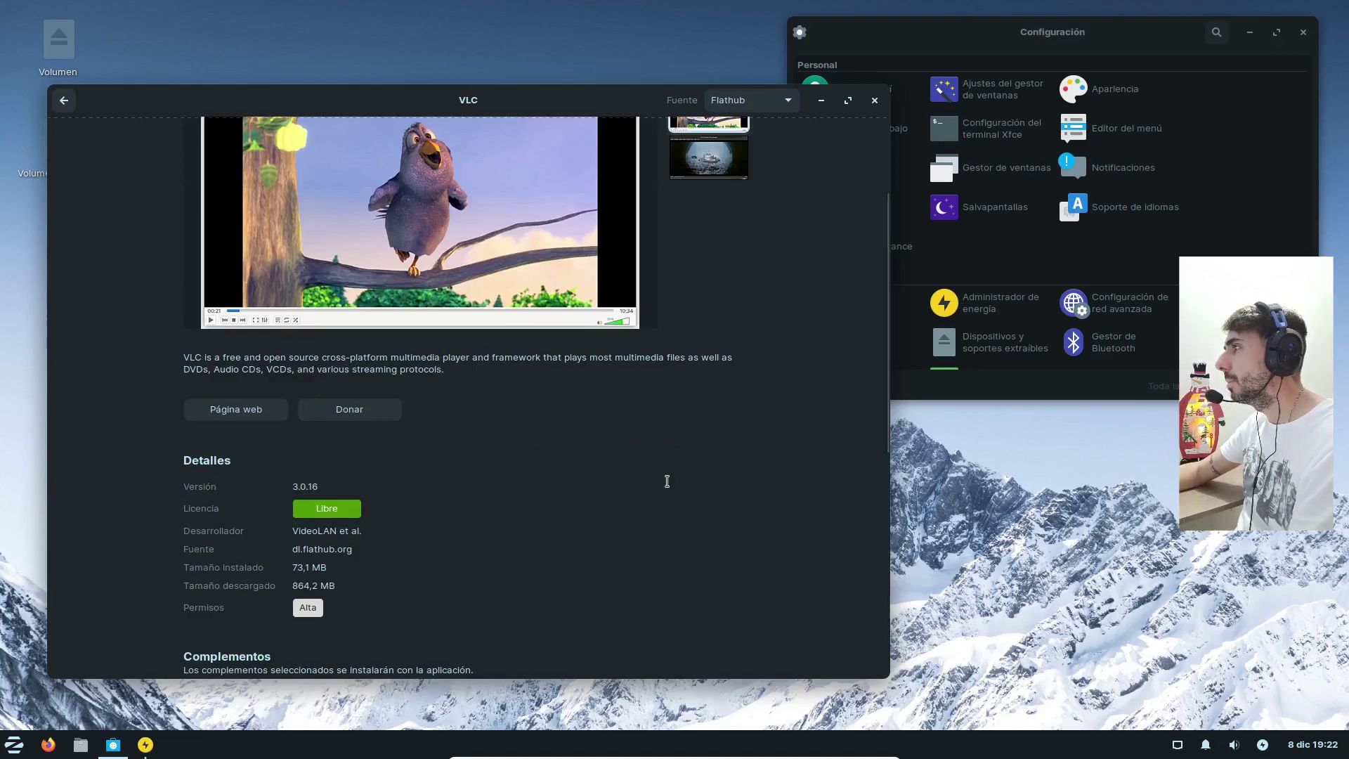
scroll(712, 470, up, 3)
Compare VLC's Flathub and Zorin OS sources by switching between them, and return to the store's overview.
click(764, 100)
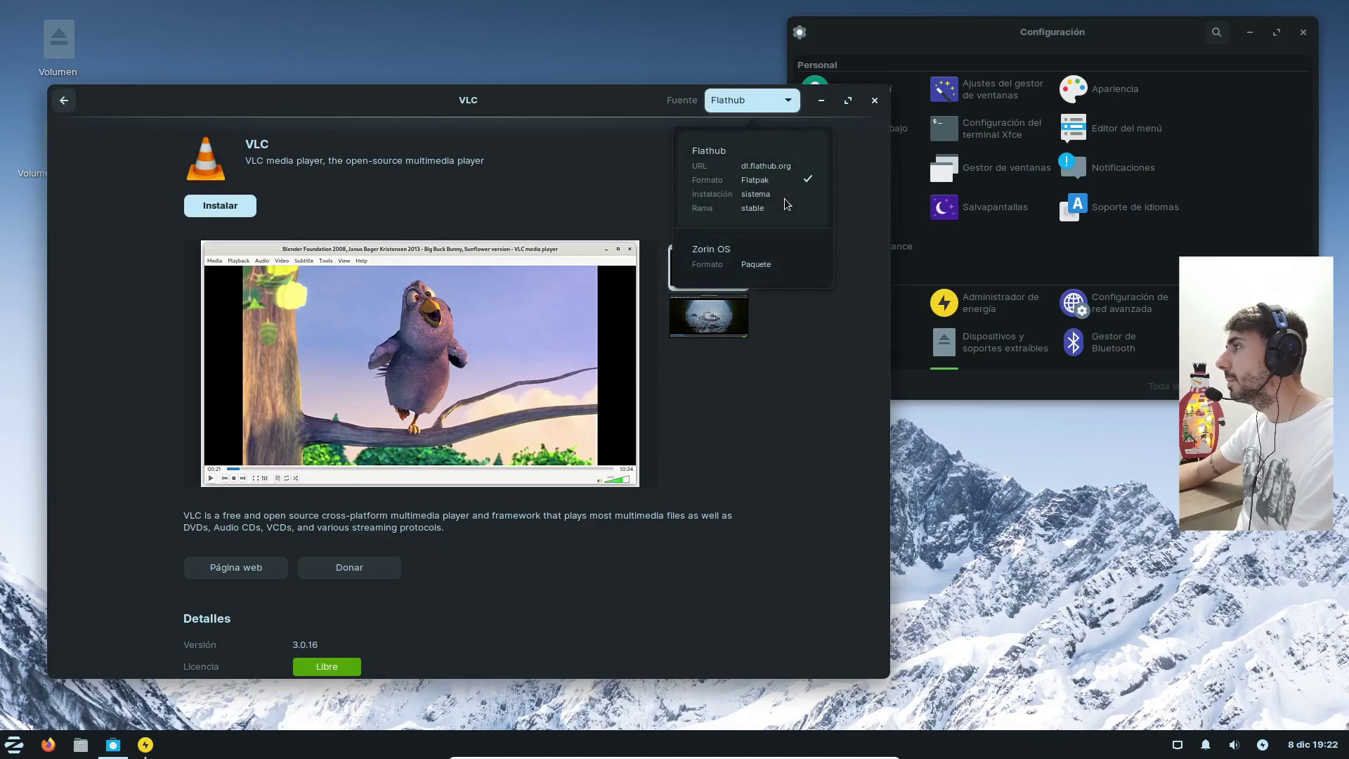
click(776, 106)
click(776, 105)
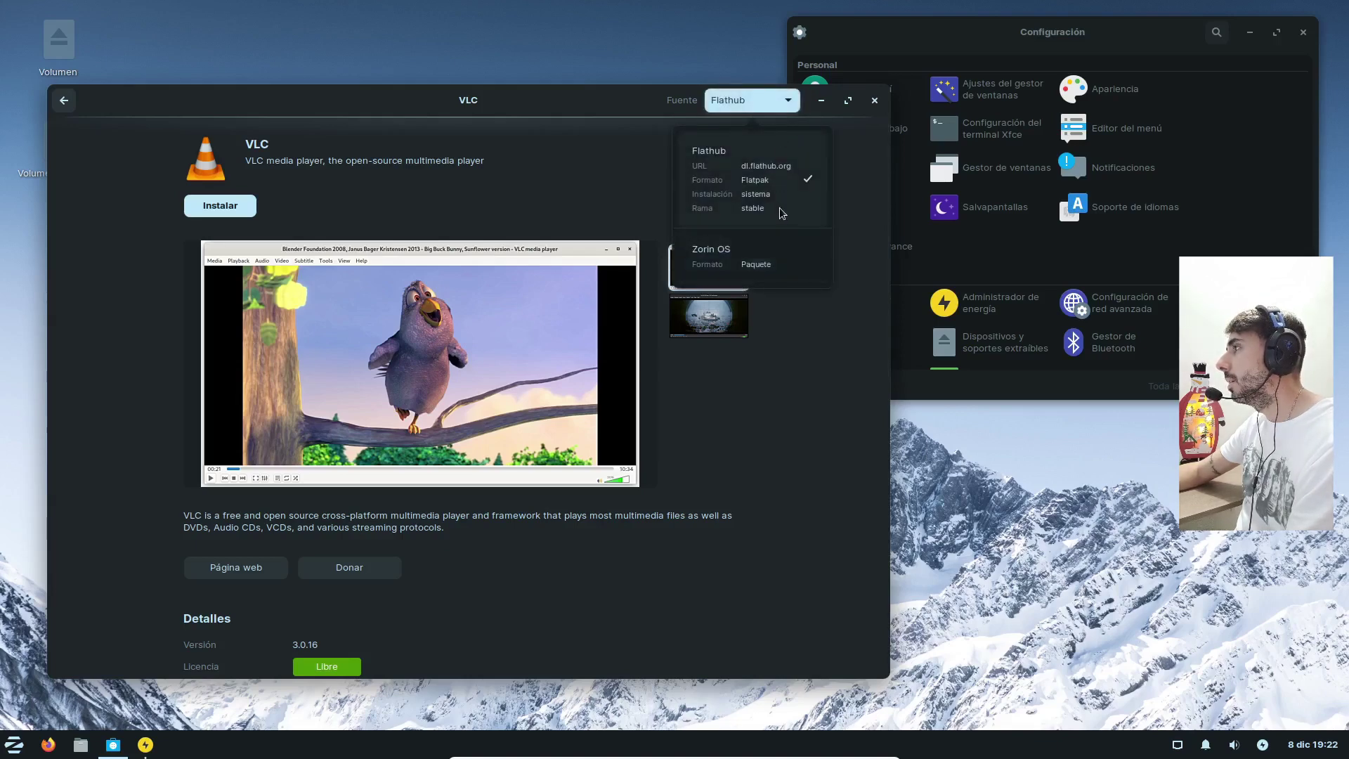
click(778, 252)
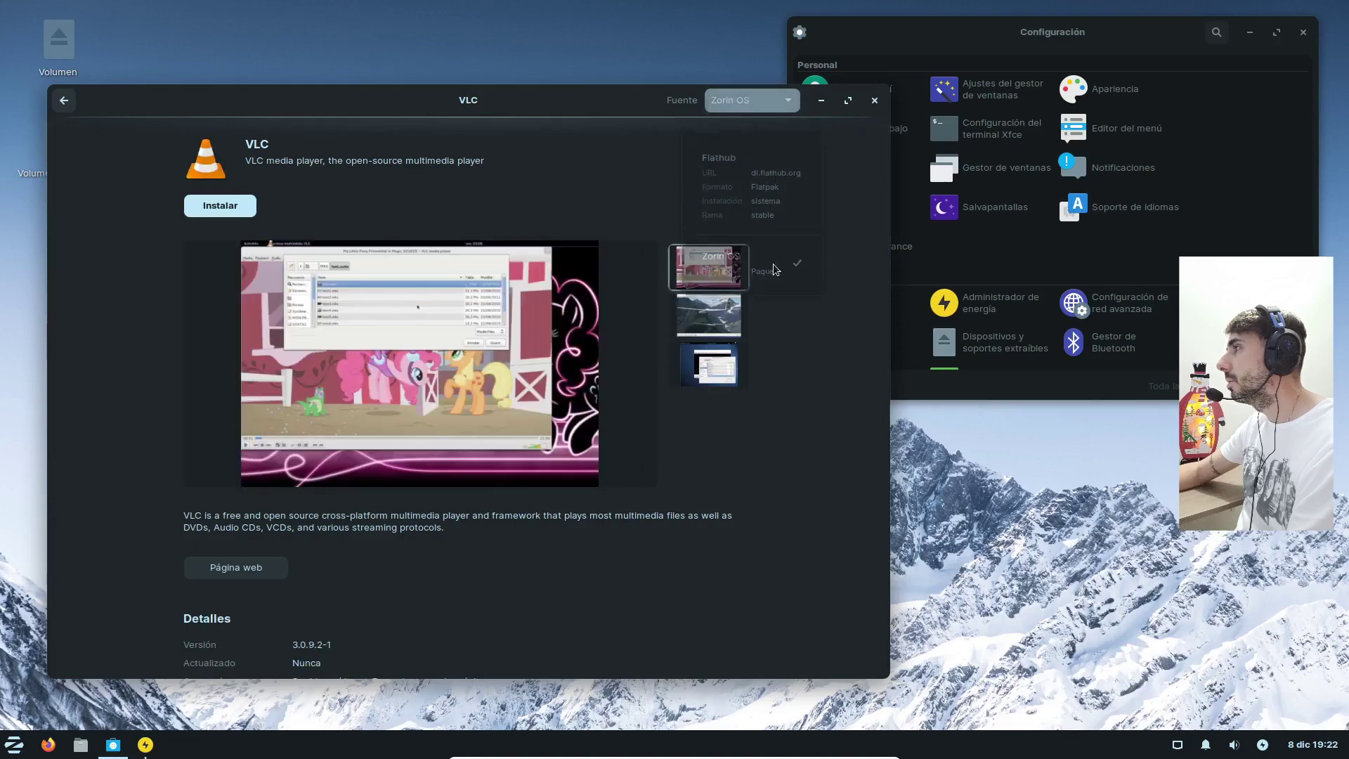
click(771, 100)
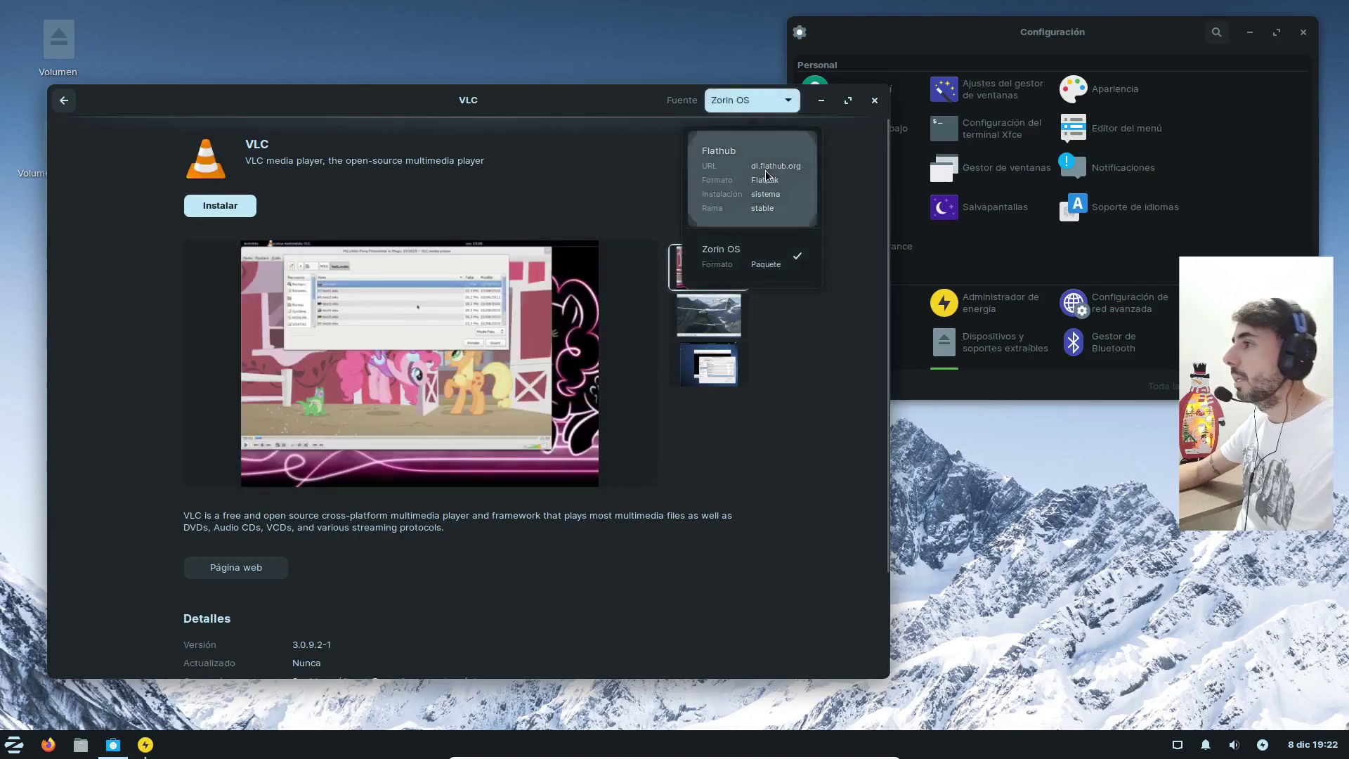
click(766, 147)
click(765, 106)
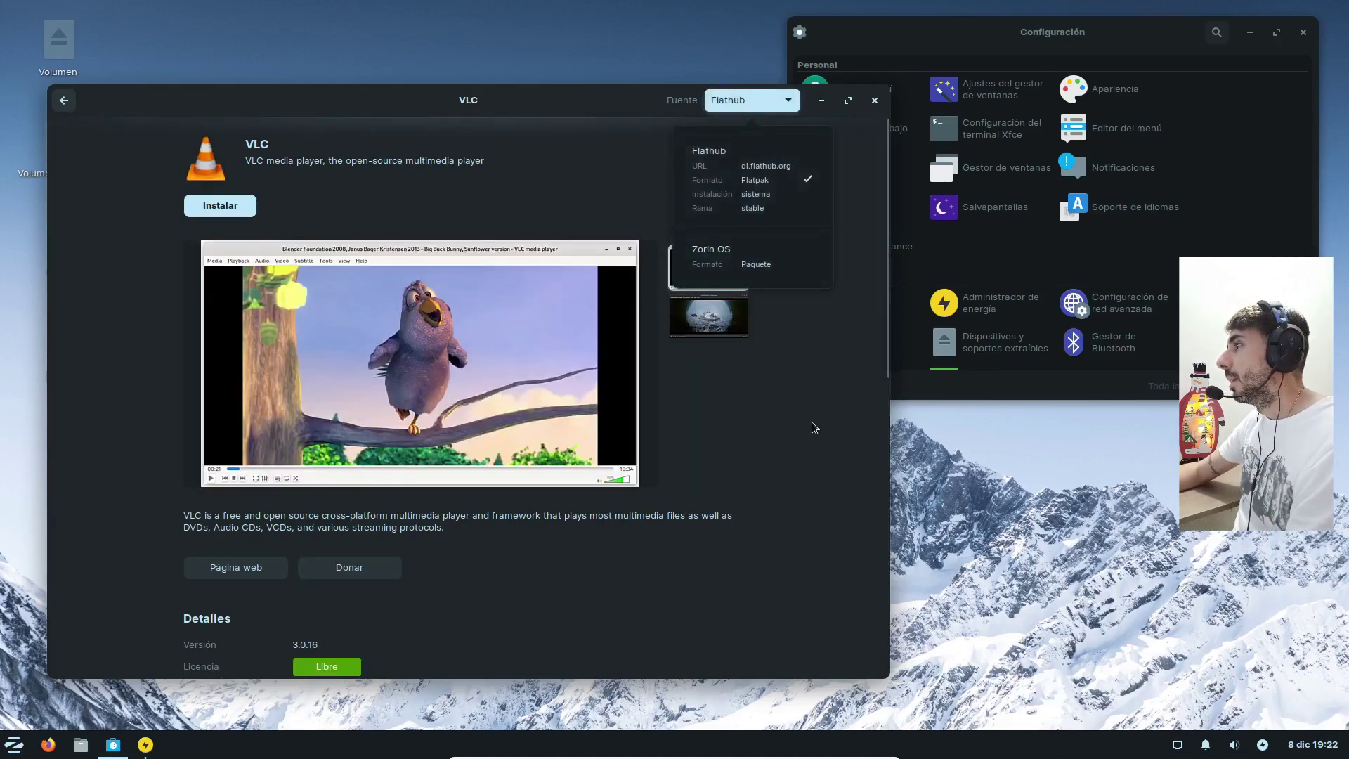
click(788, 451)
click(64, 100)
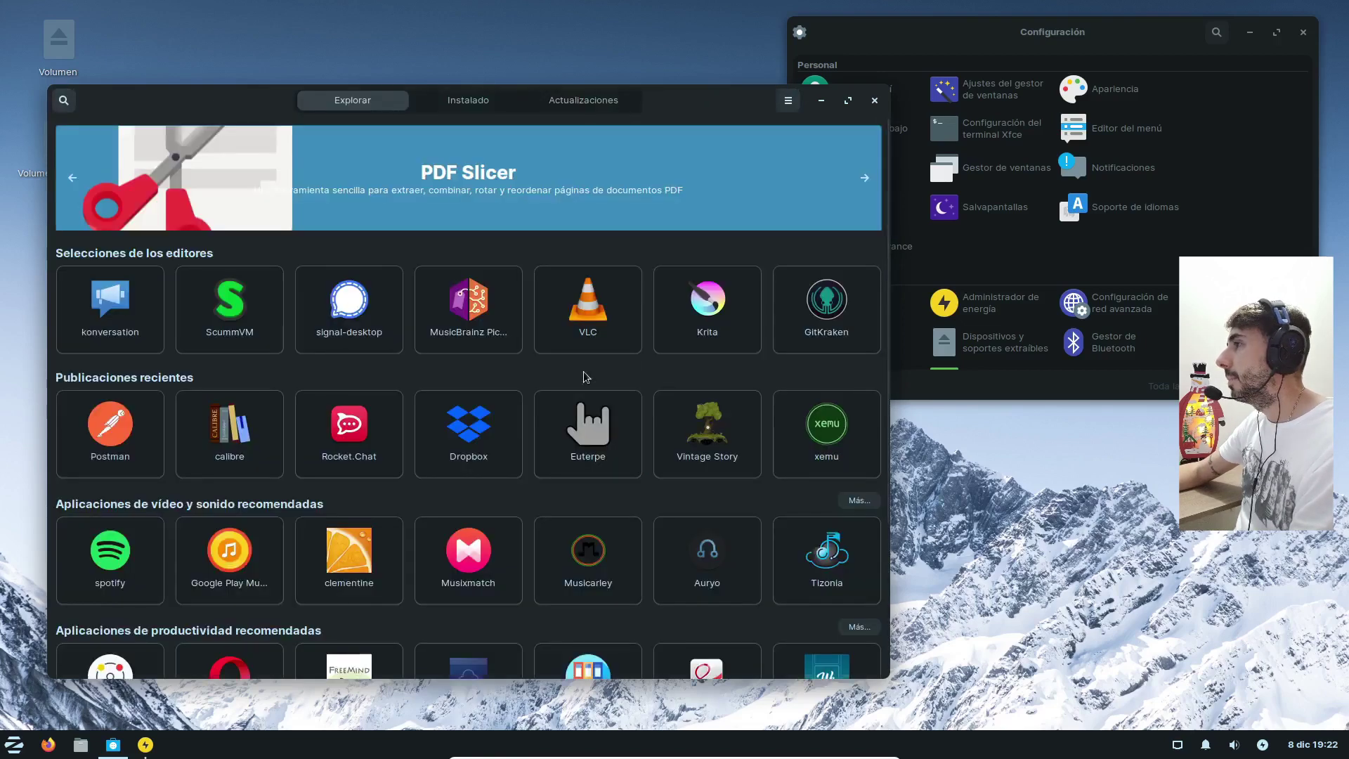
Open the Krita page and look through its Flatpak, Snap and Zorin OS sources.
click(715, 345)
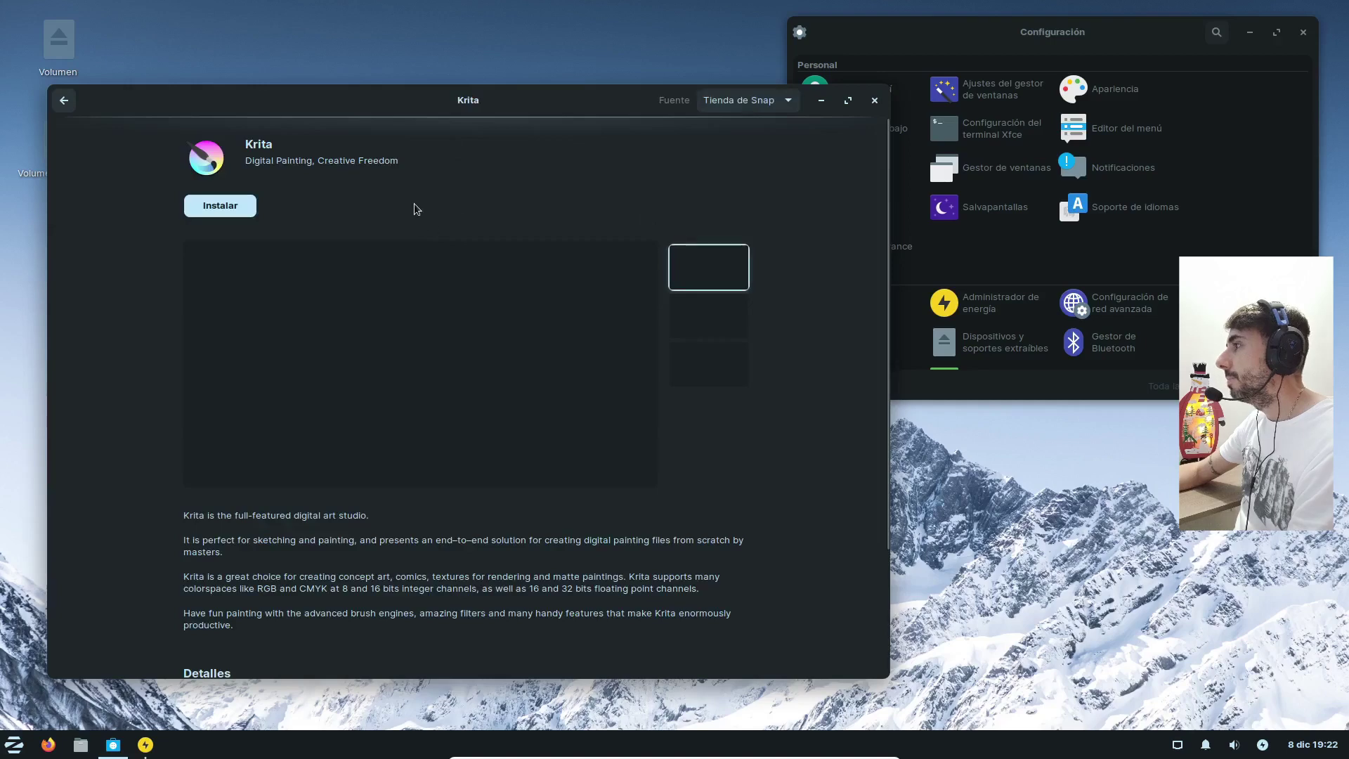
click(780, 100)
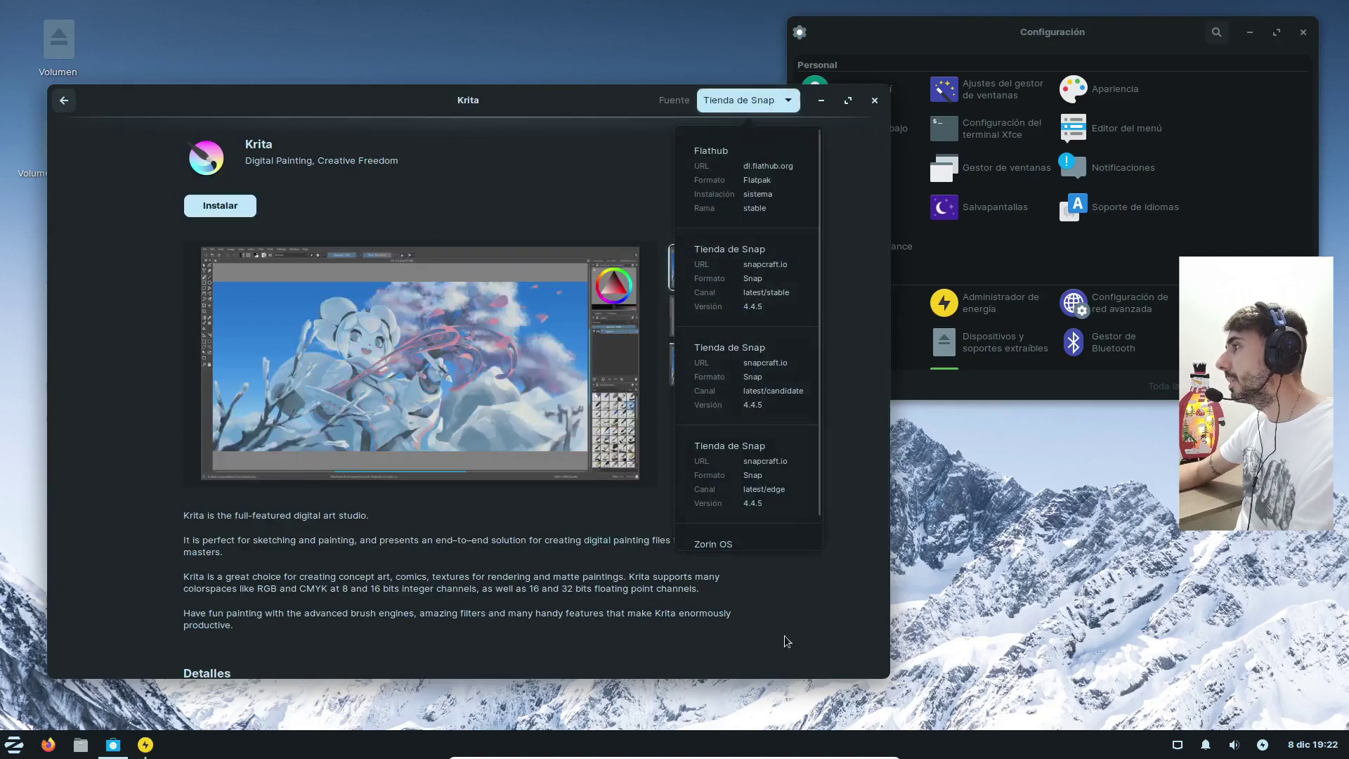
scroll(776, 322, down, 1)
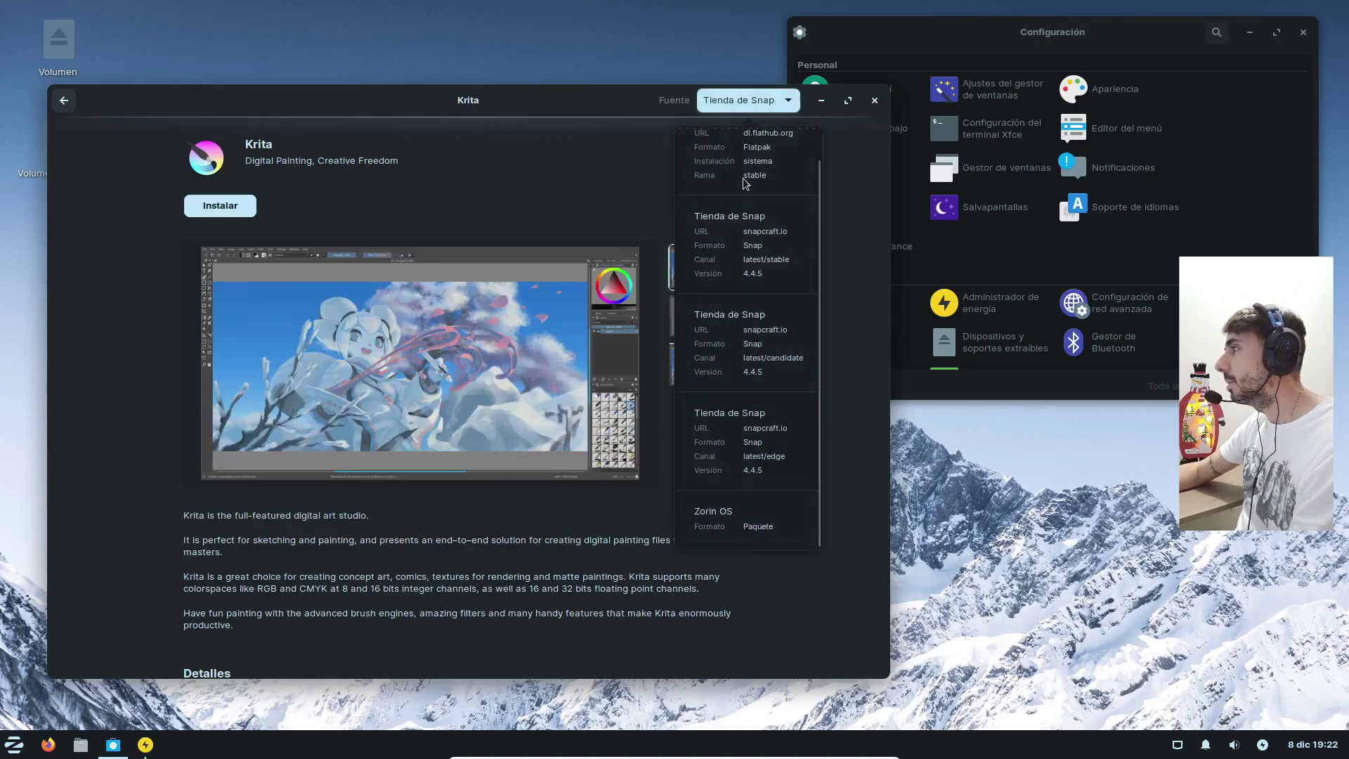
scroll(776, 323, up, 1)
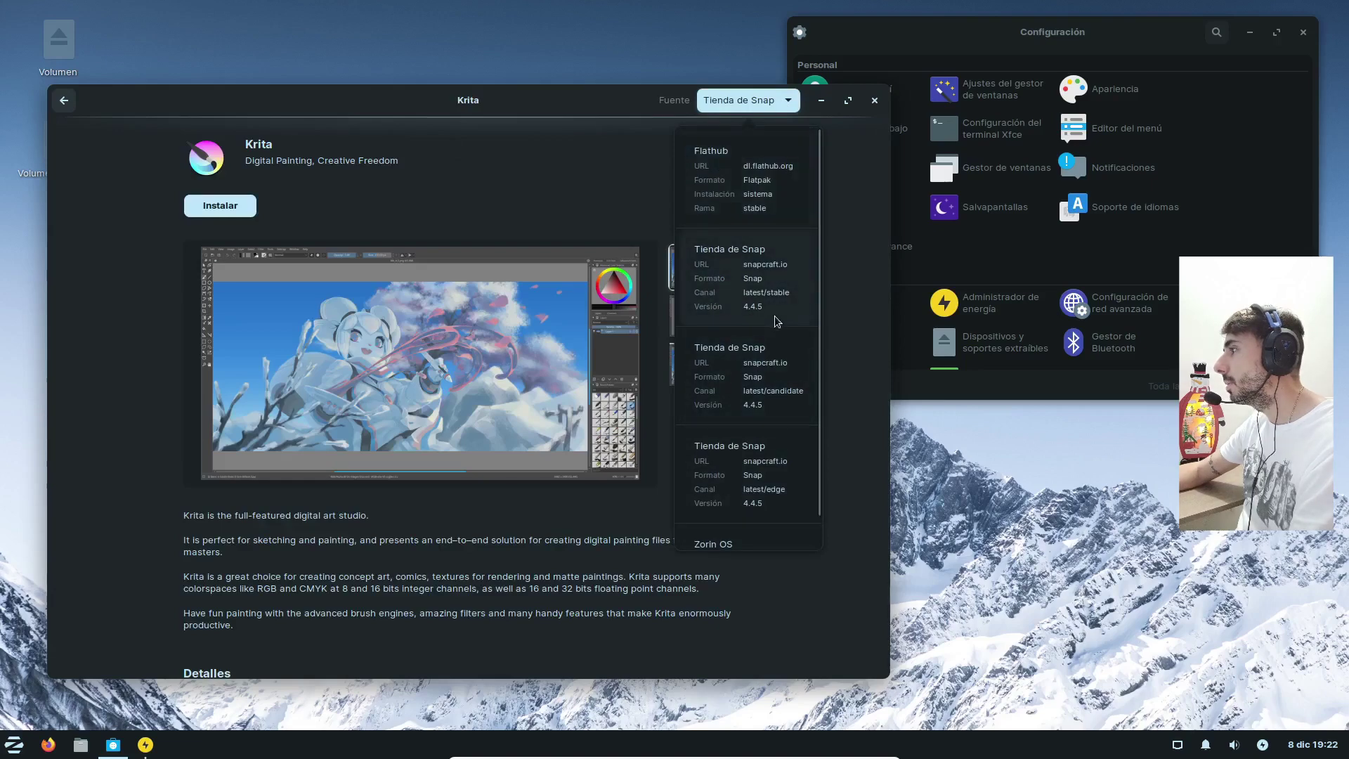
scroll(771, 317, down, 1)
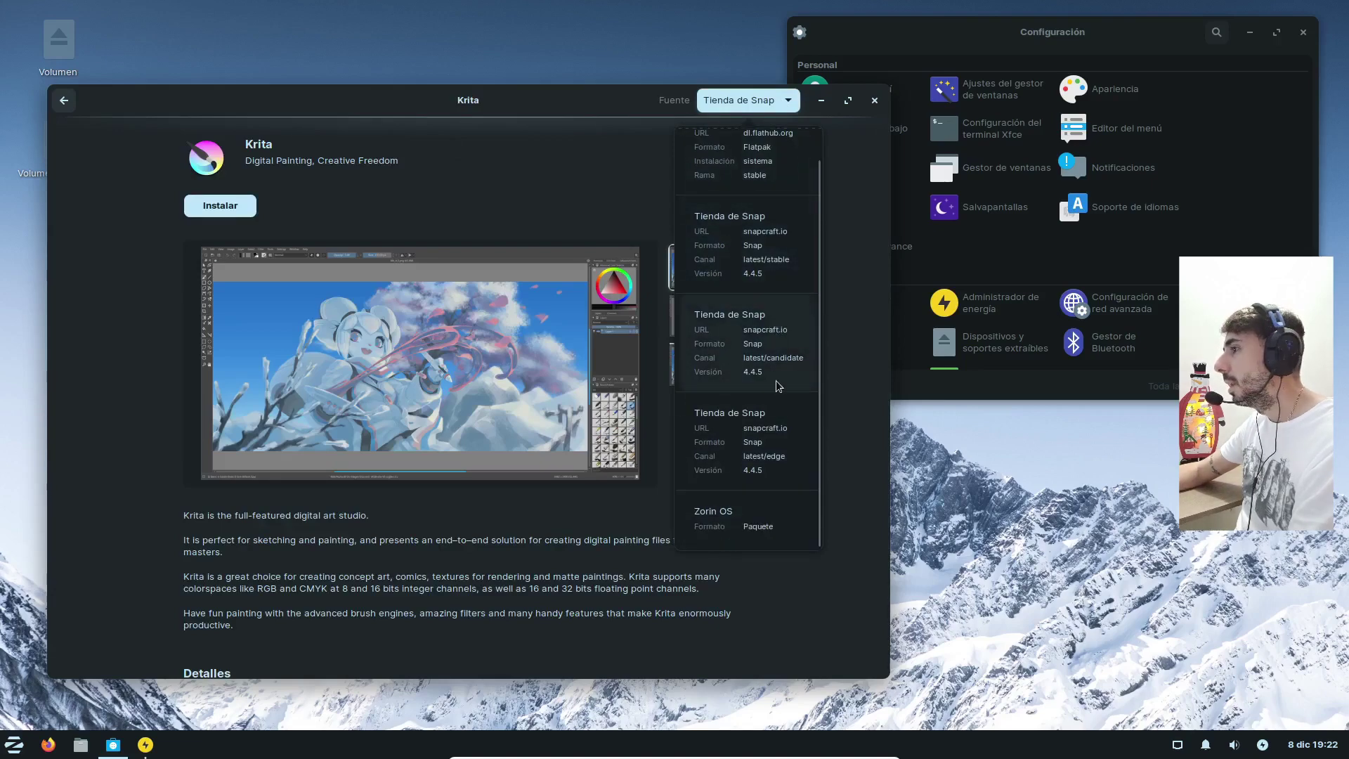
Choose the Zorin OS package as Krita's source, review its details, and return to the store's overview.
click(773, 530)
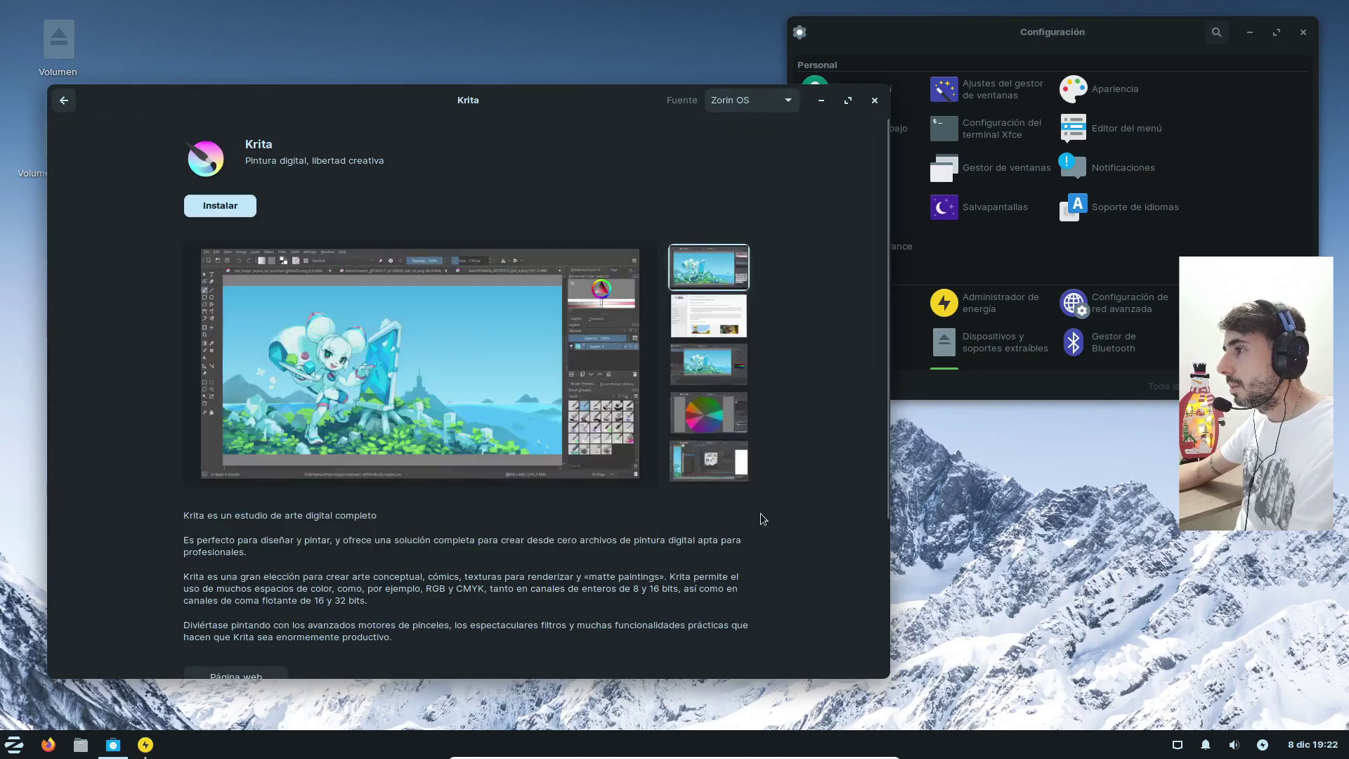
scroll(761, 519, down, 5)
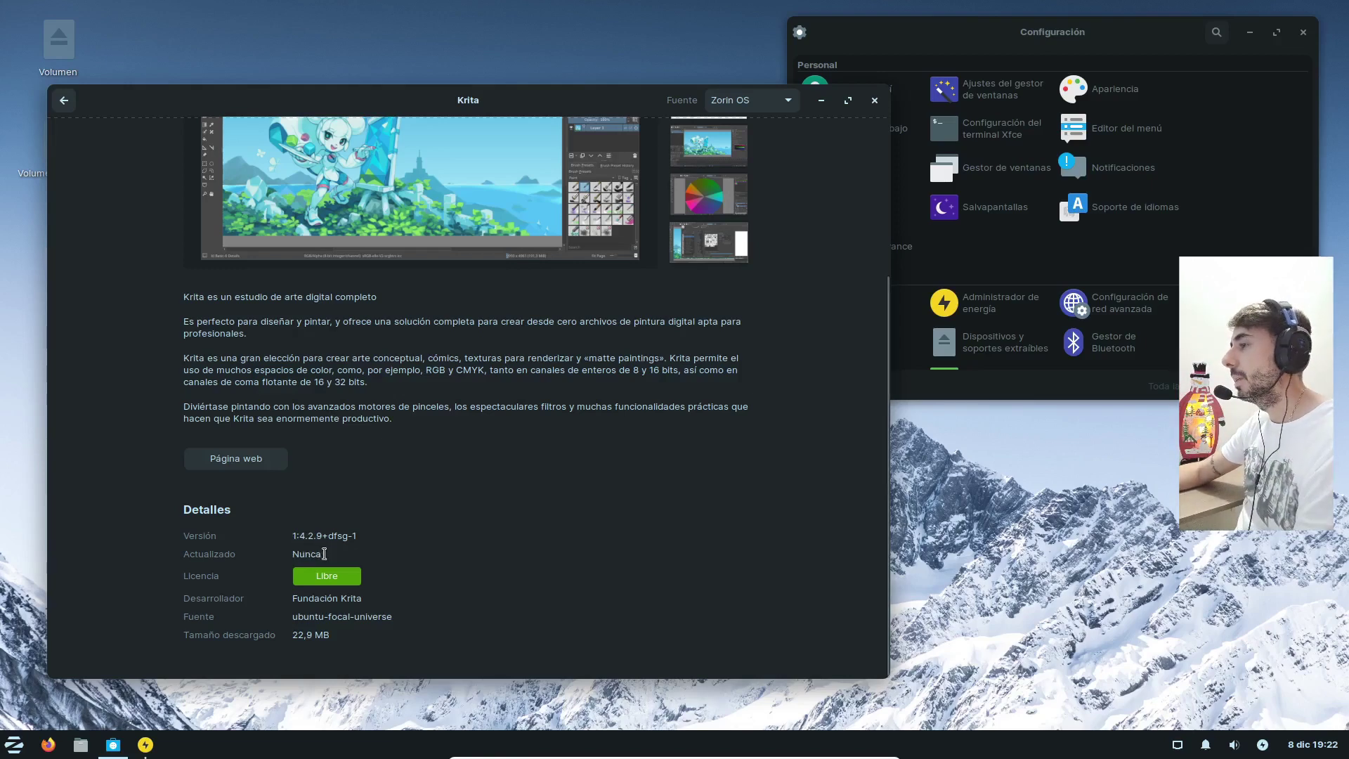
scroll(460, 536, up, 5)
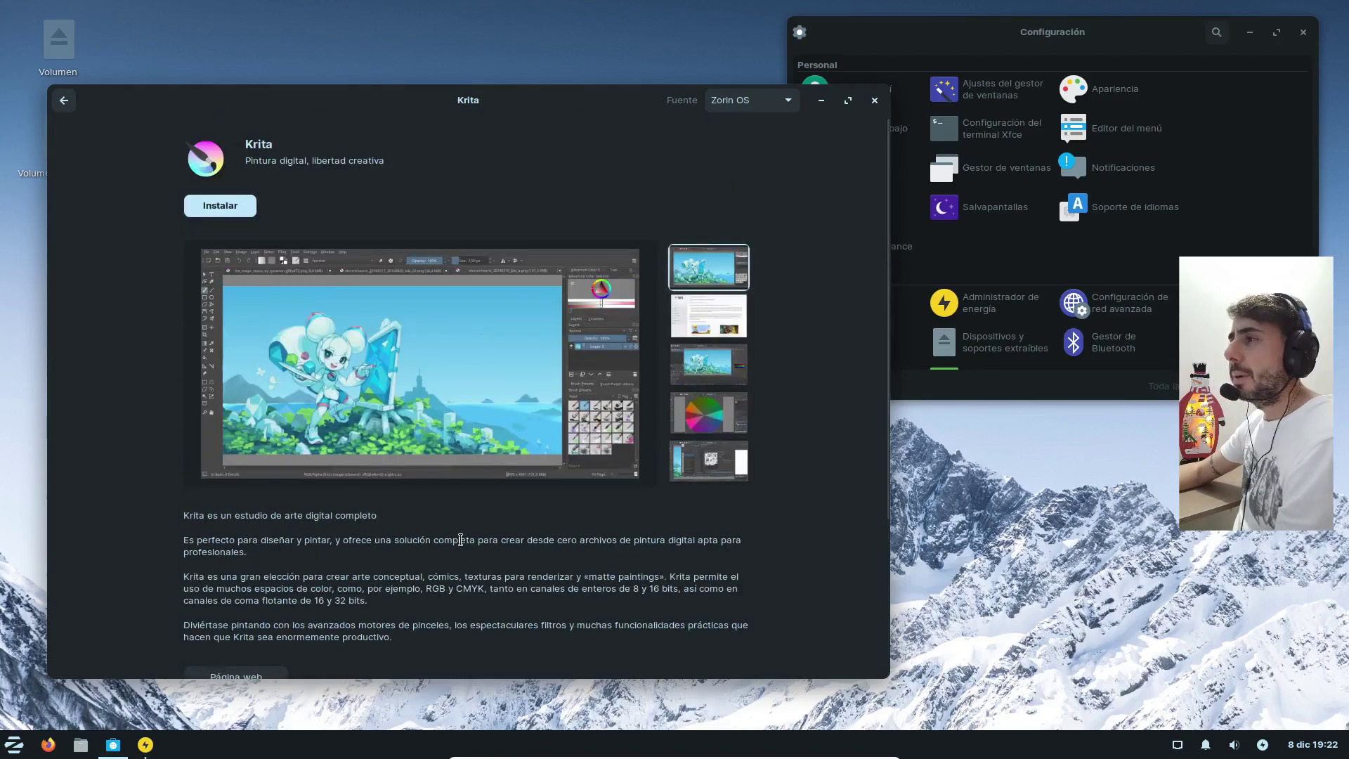
click(64, 100)
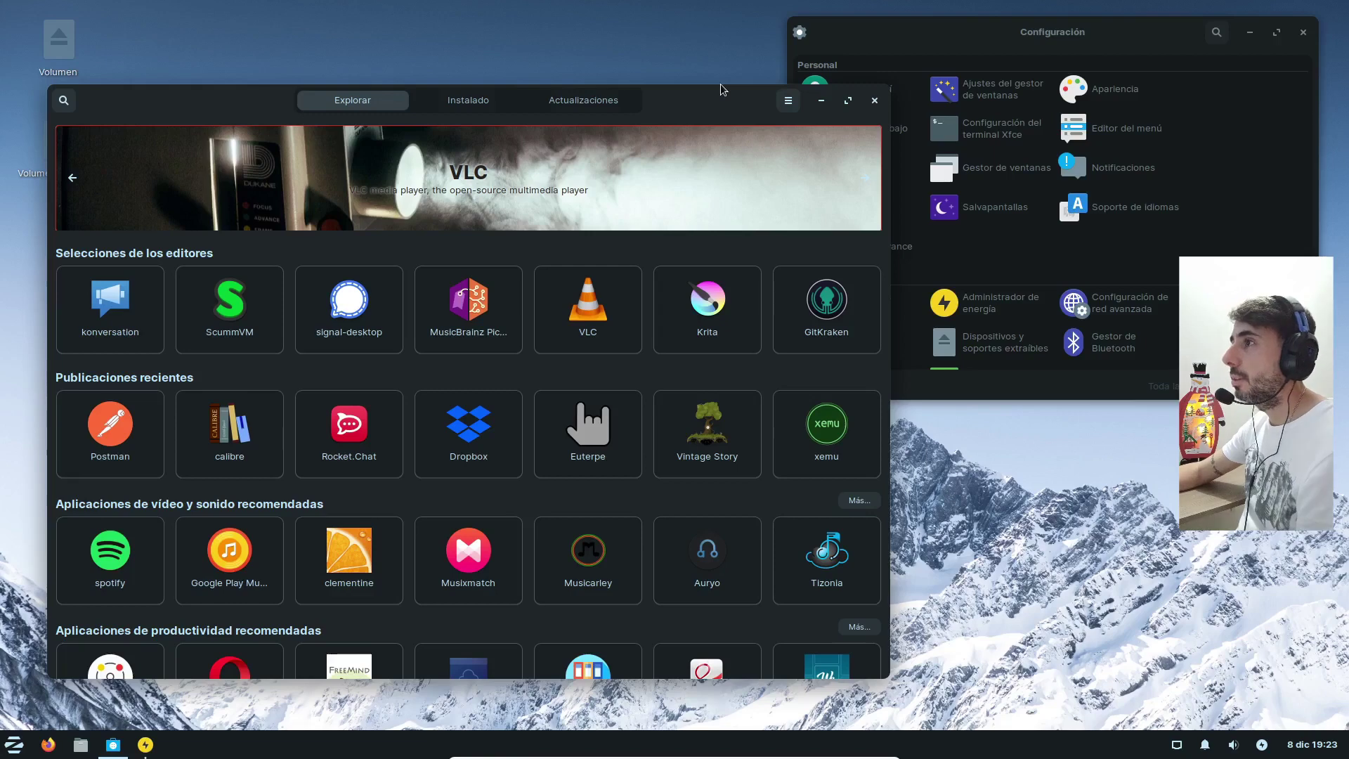
Close the Software and settings windows to clear the desktop.
drag(716, 104, 692, 106)
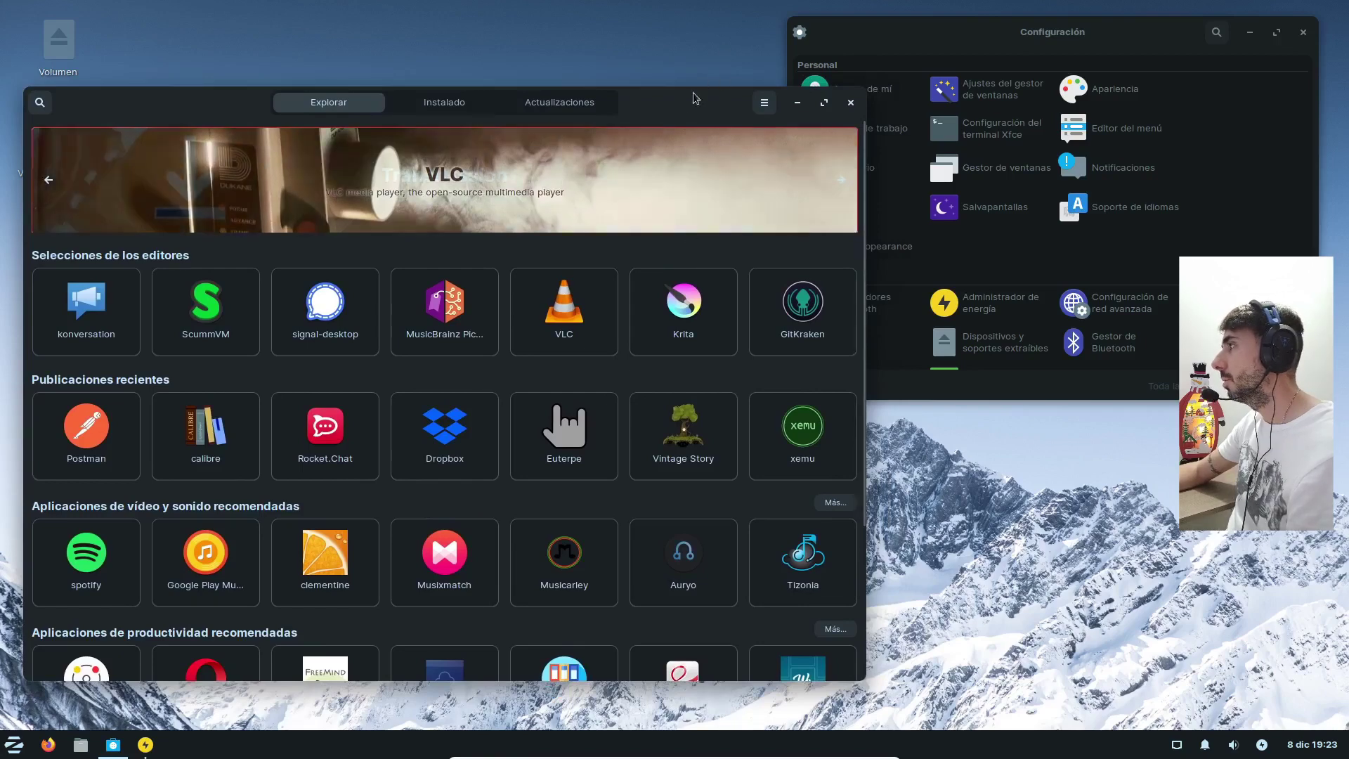
mouse_move(680, 101)
mouse_down()
mouse_move(718, 122)
mouse_move(694, 115)
mouse_up()
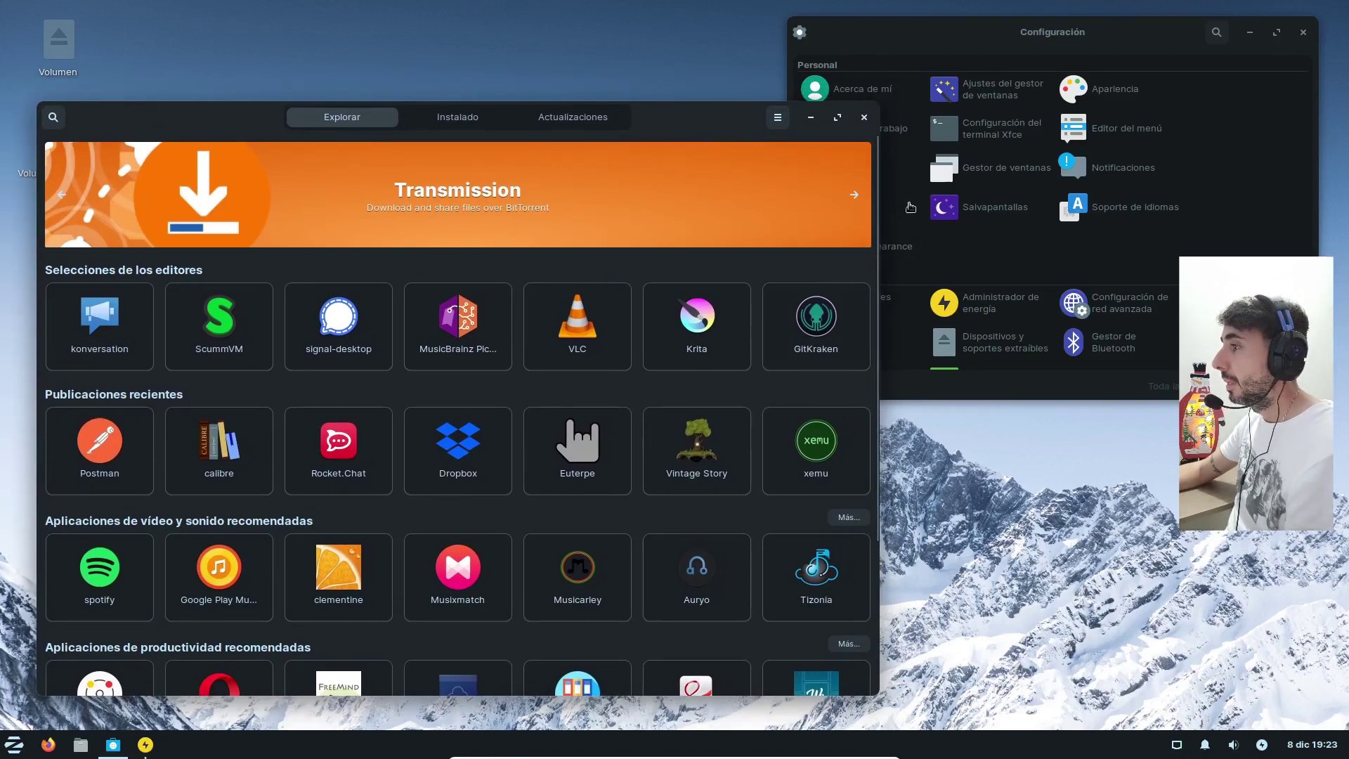
click(864, 118)
drag(1129, 40, 810, 120)
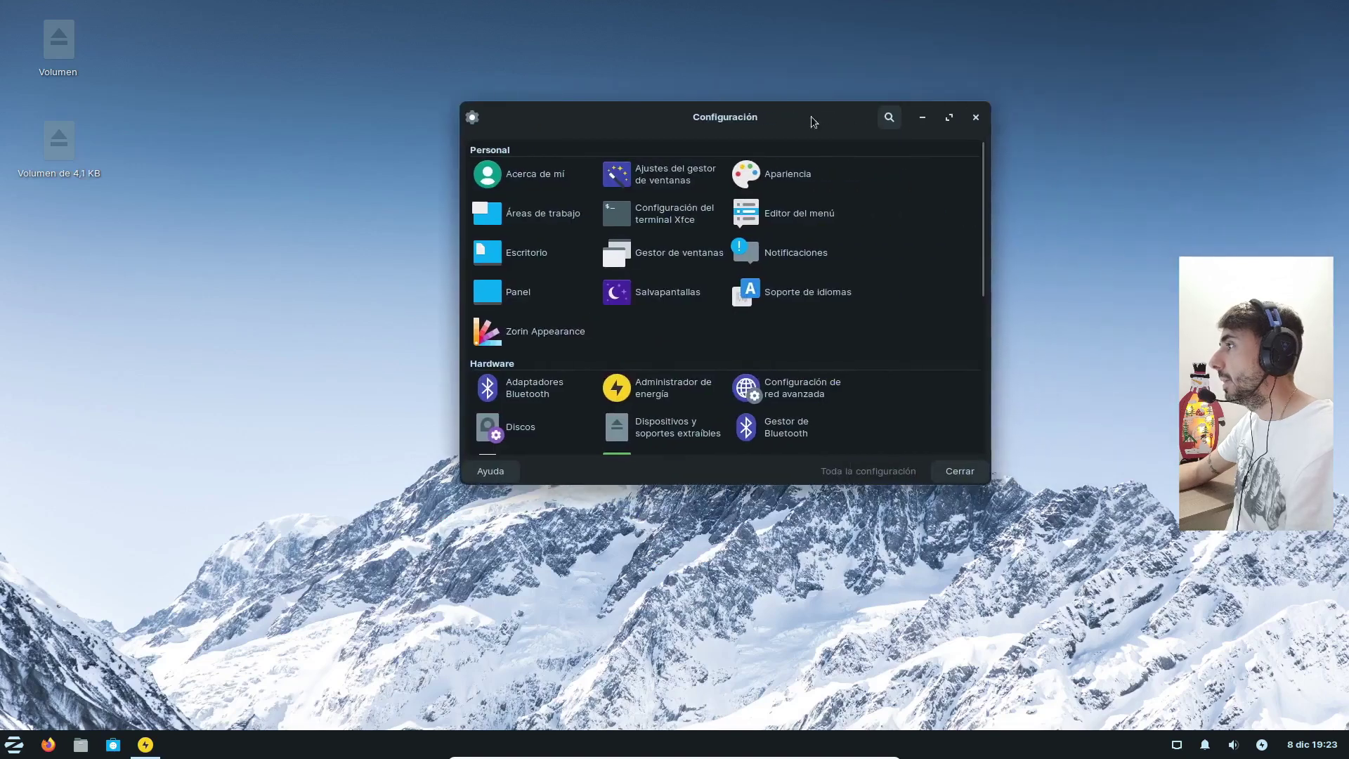
click(977, 119)
Open the desktop settings, try the yellow-green field wallpaper, set the pink dunes one with the moon, and close the settings.
right_click(634, 113)
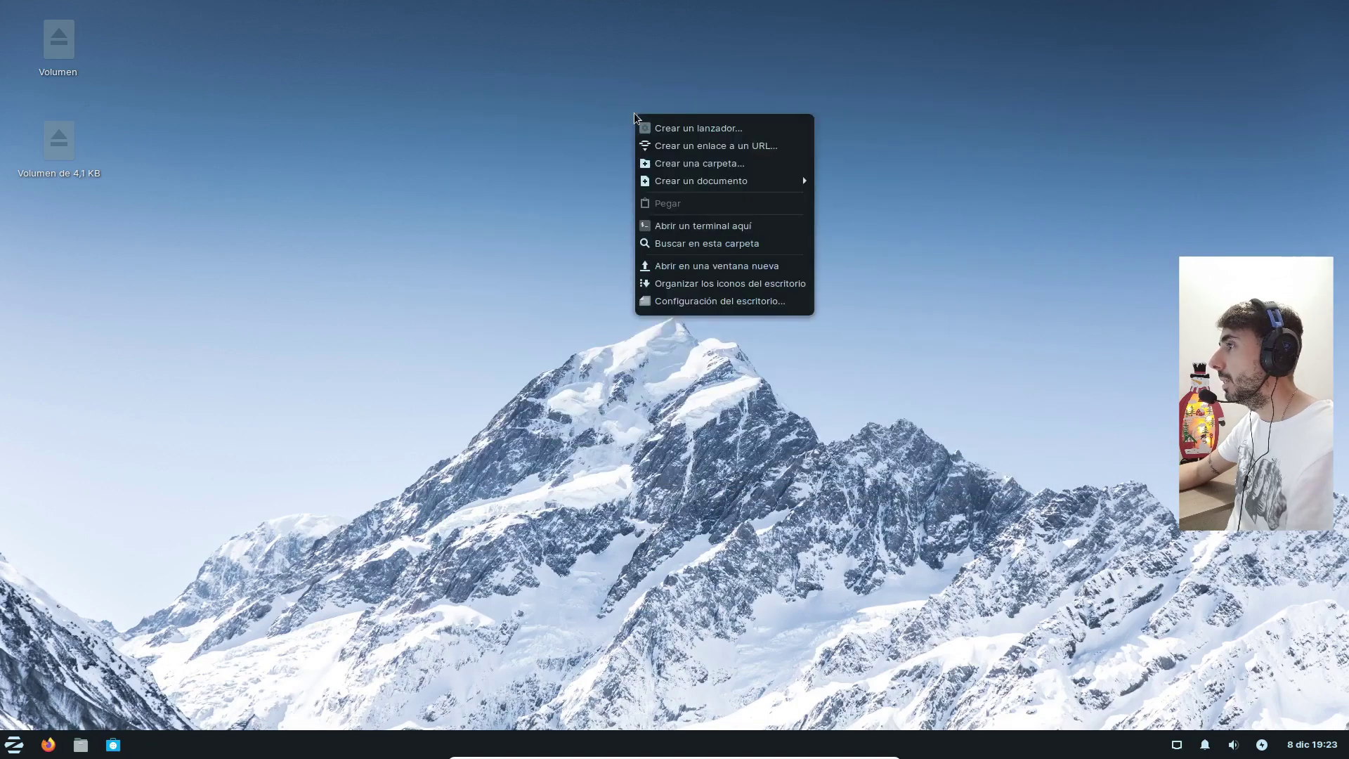
click(712, 307)
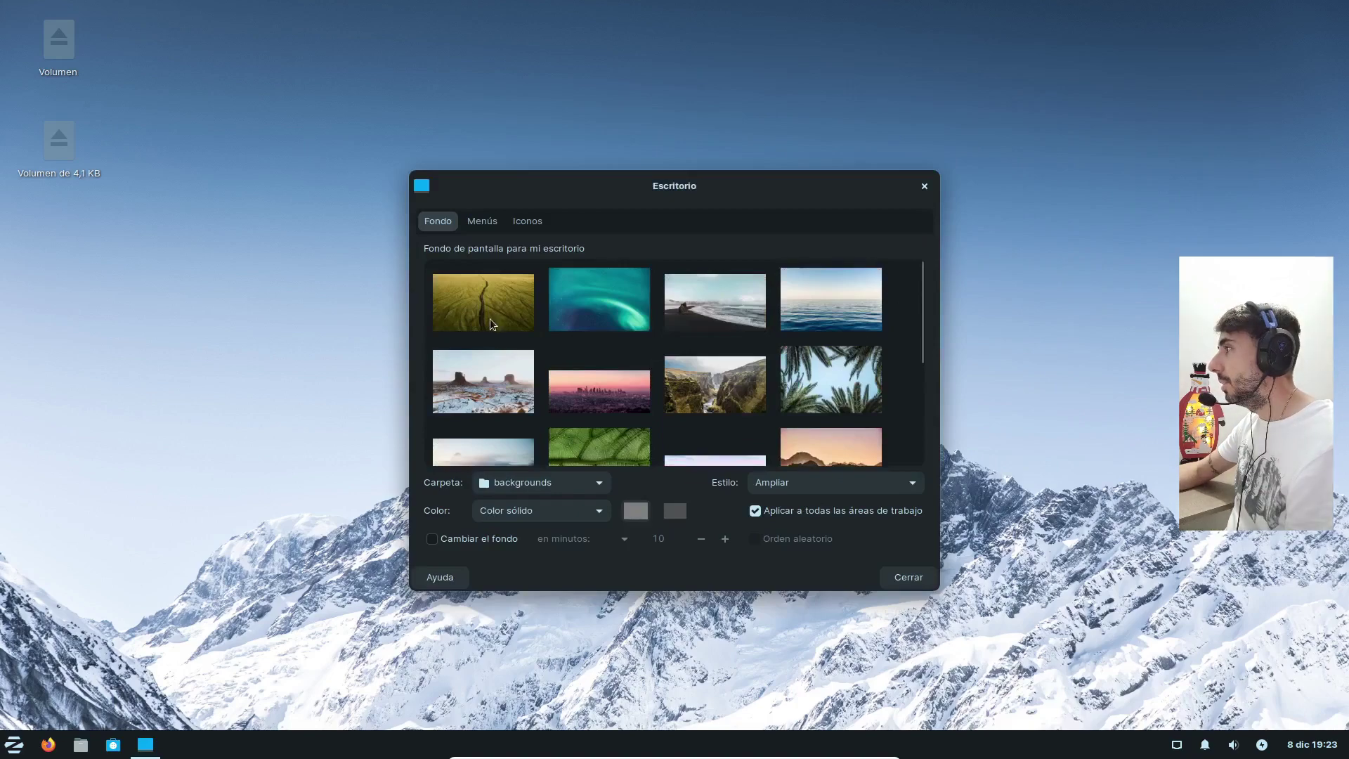
click(478, 306)
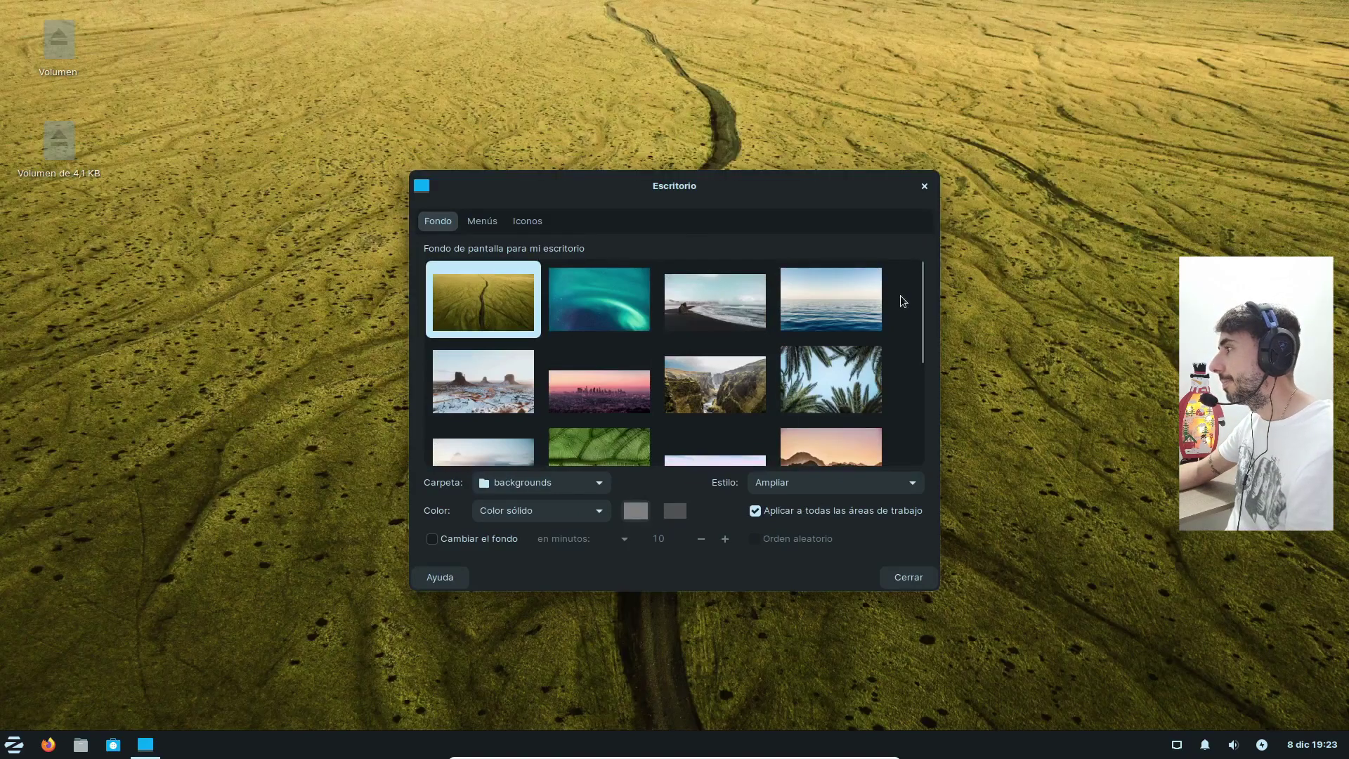
drag(922, 296, 931, 421)
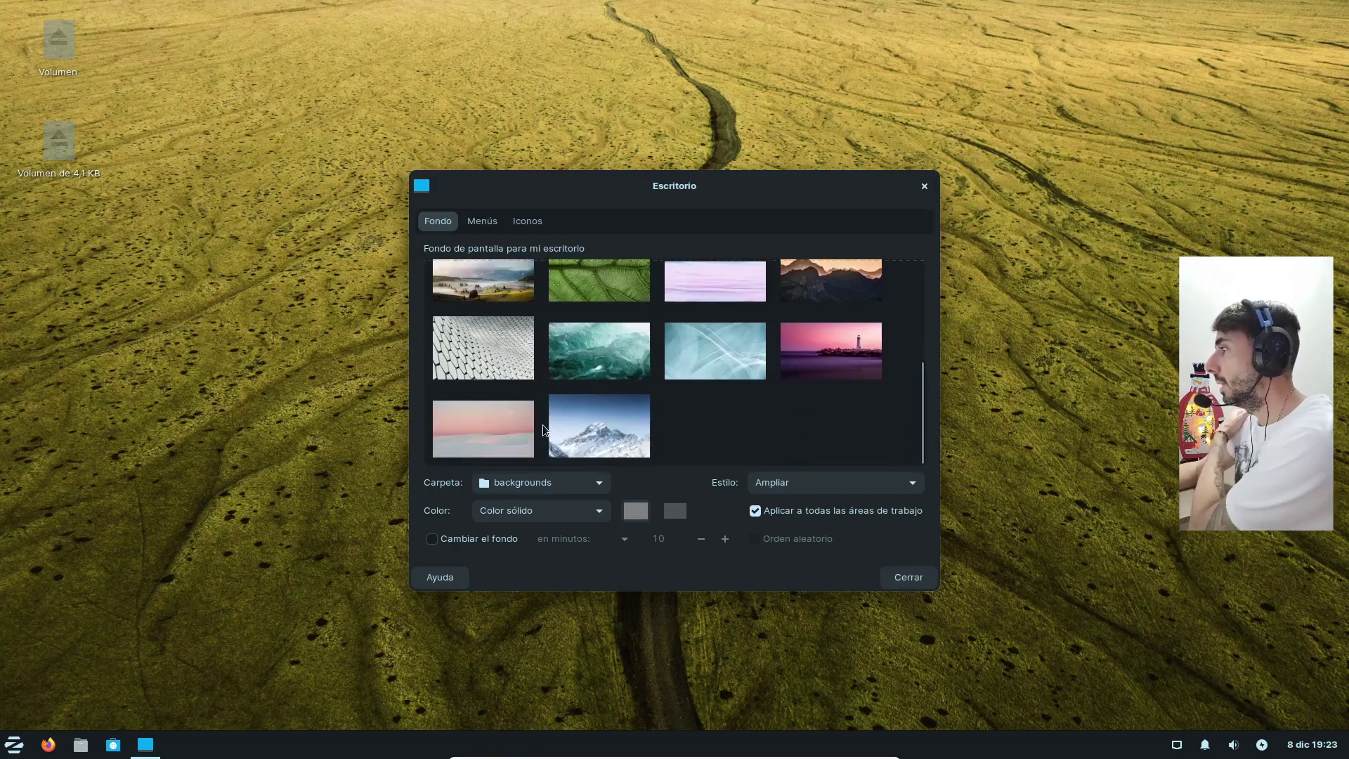
click(476, 432)
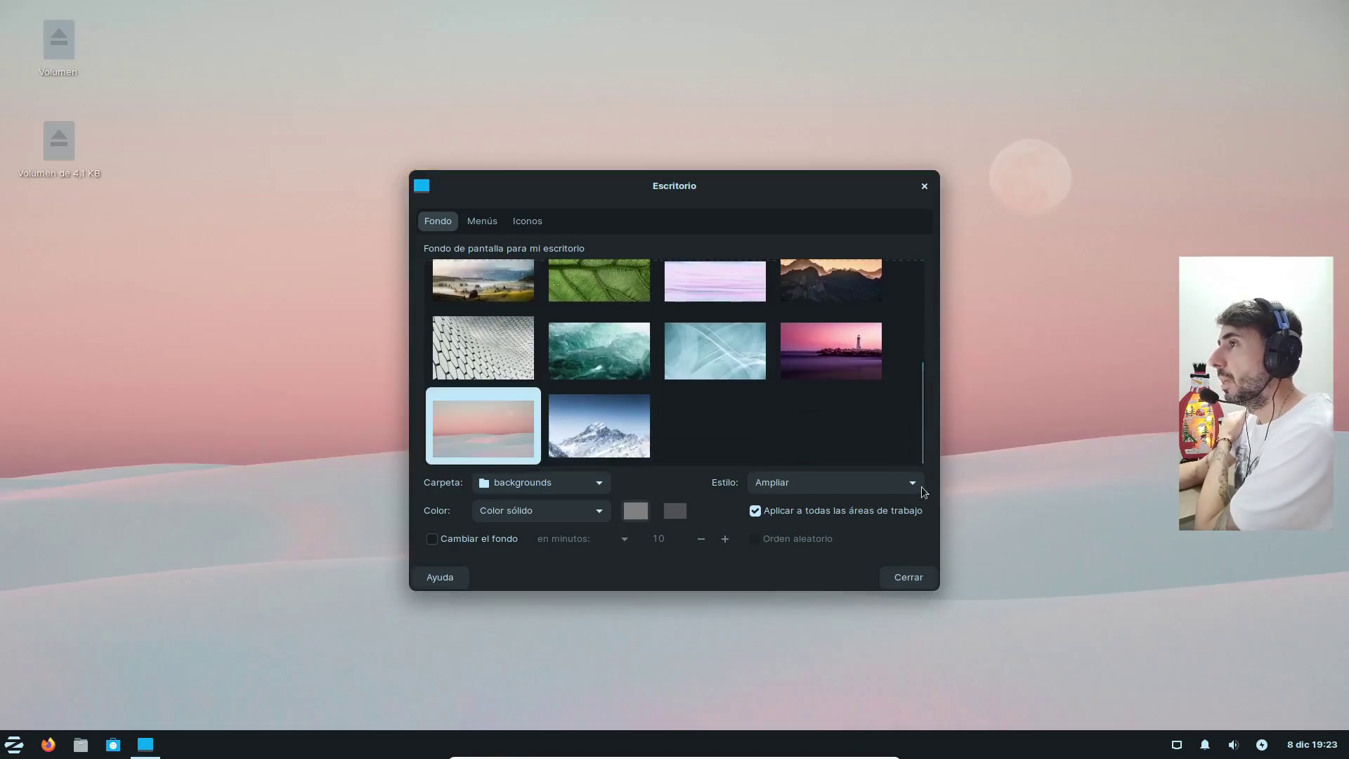
click(908, 577)
right_click(585, 182)
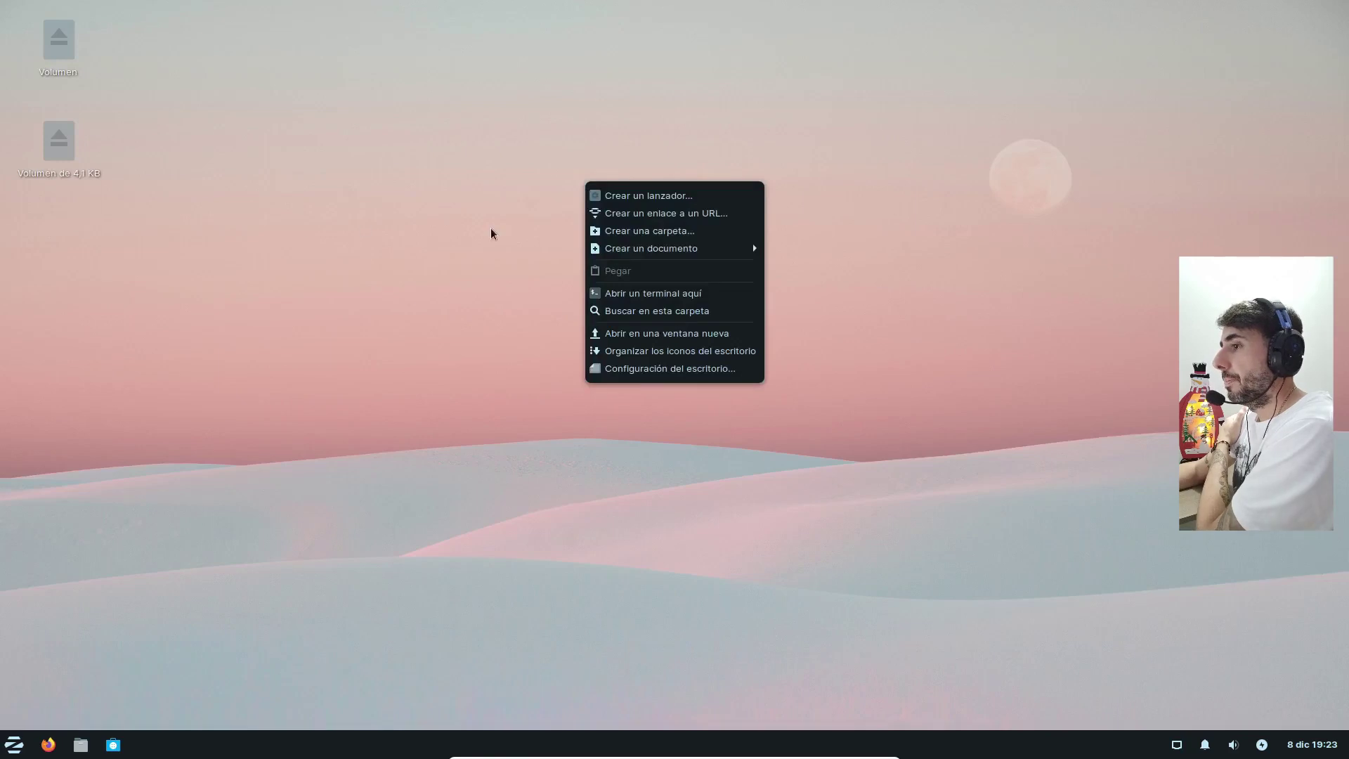
click(414, 229)
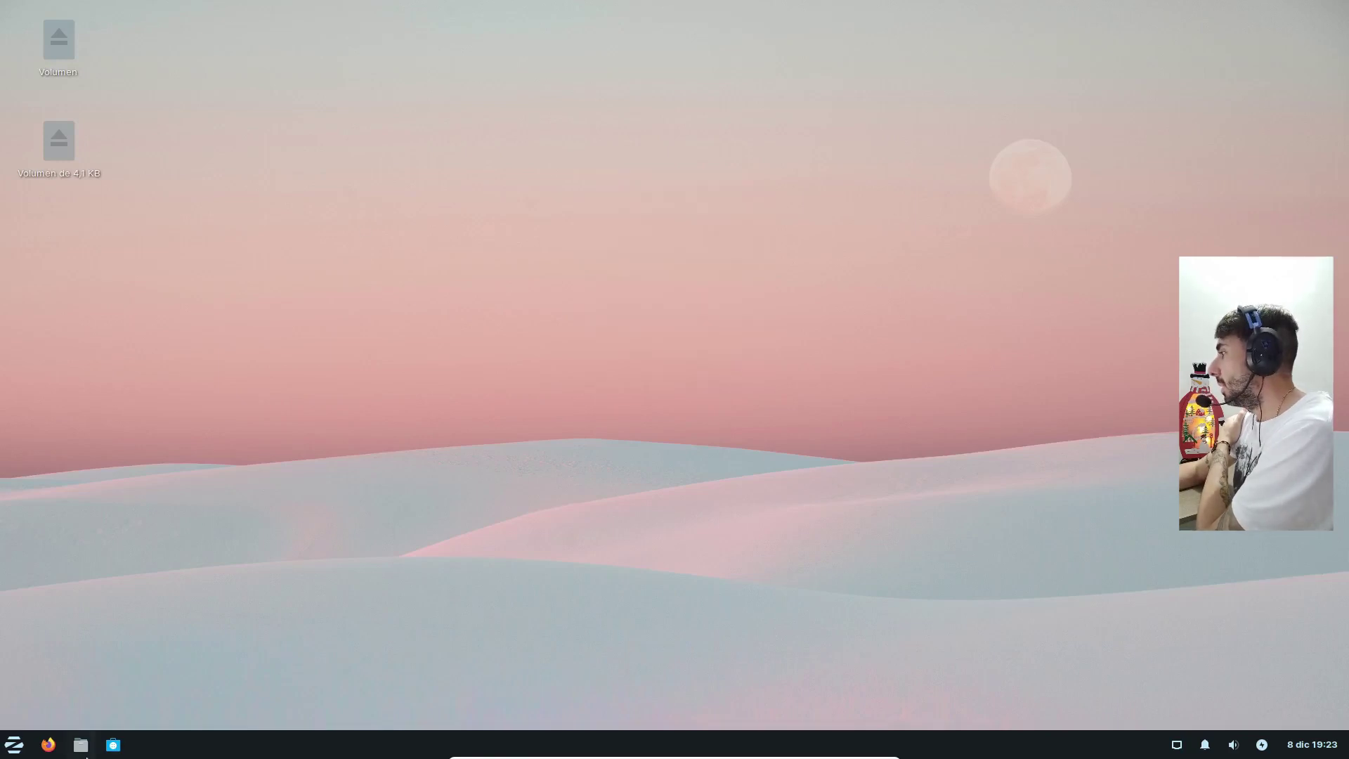
click(4, 749)
click(511, 460)
Check the calendar and the sound volume controls, and dismiss them.
click(1311, 745)
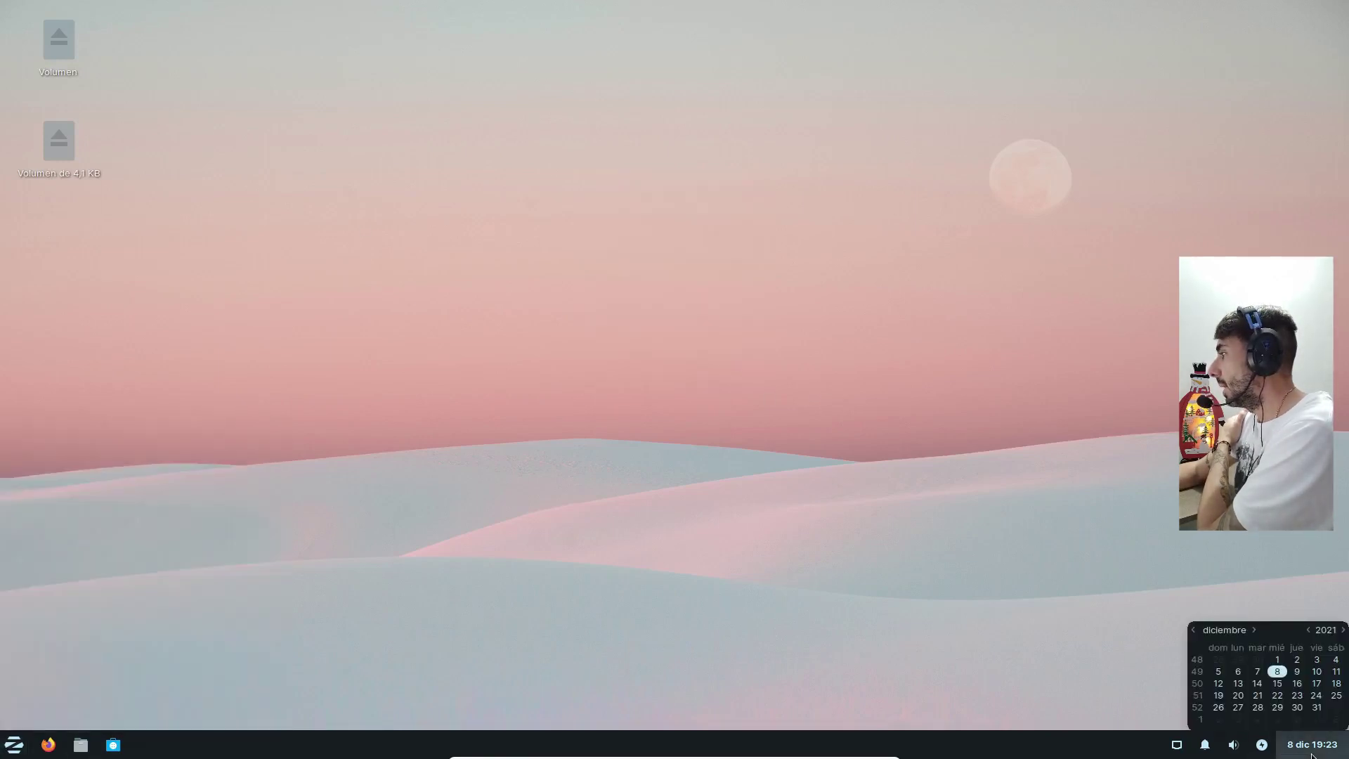
click(1234, 746)
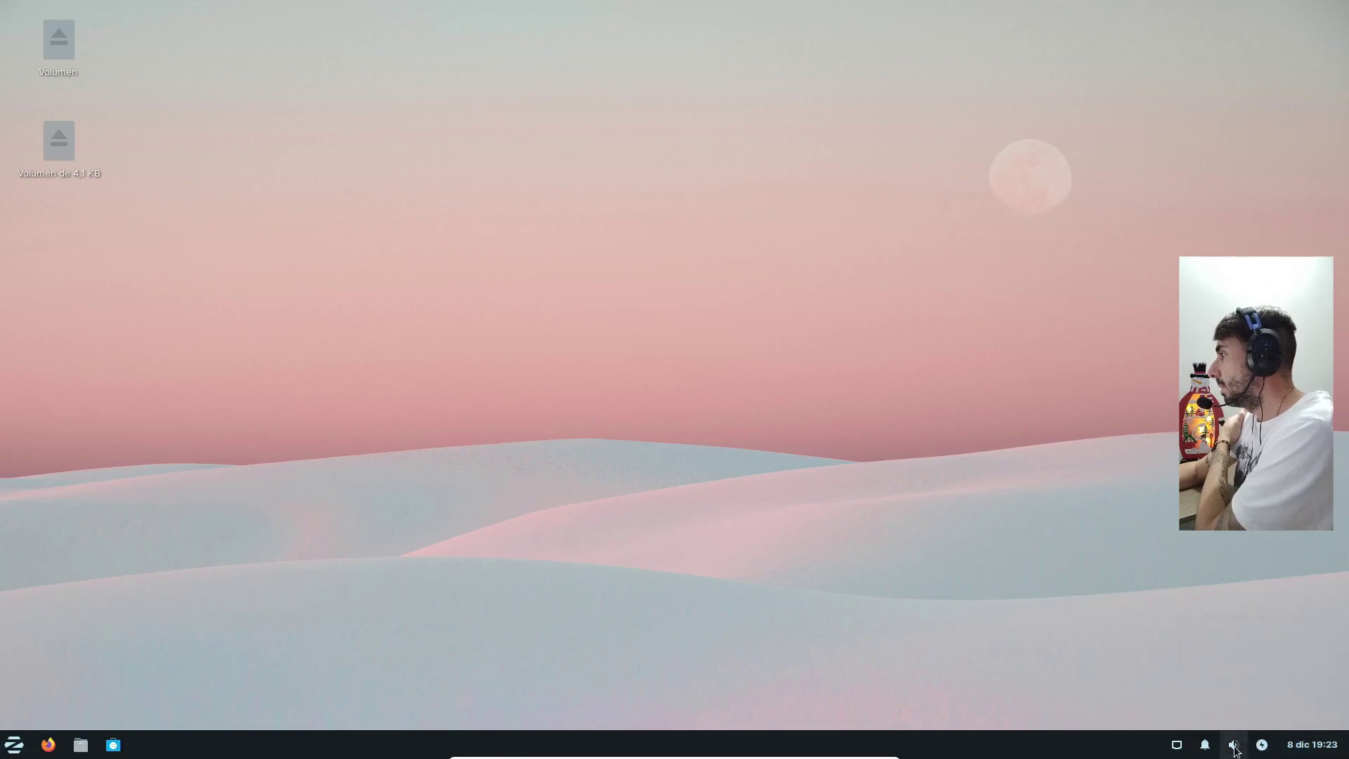
drag(1159, 584, 1260, 595)
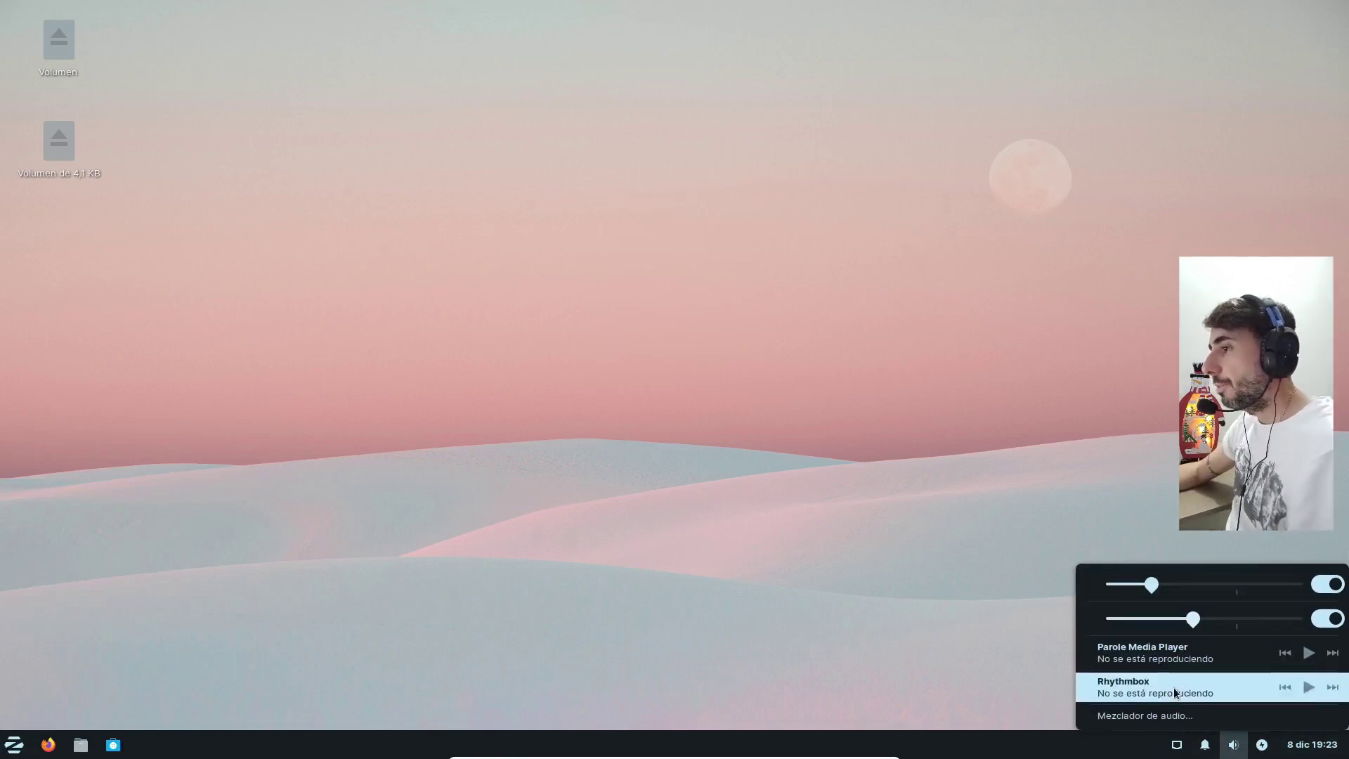
click(726, 523)
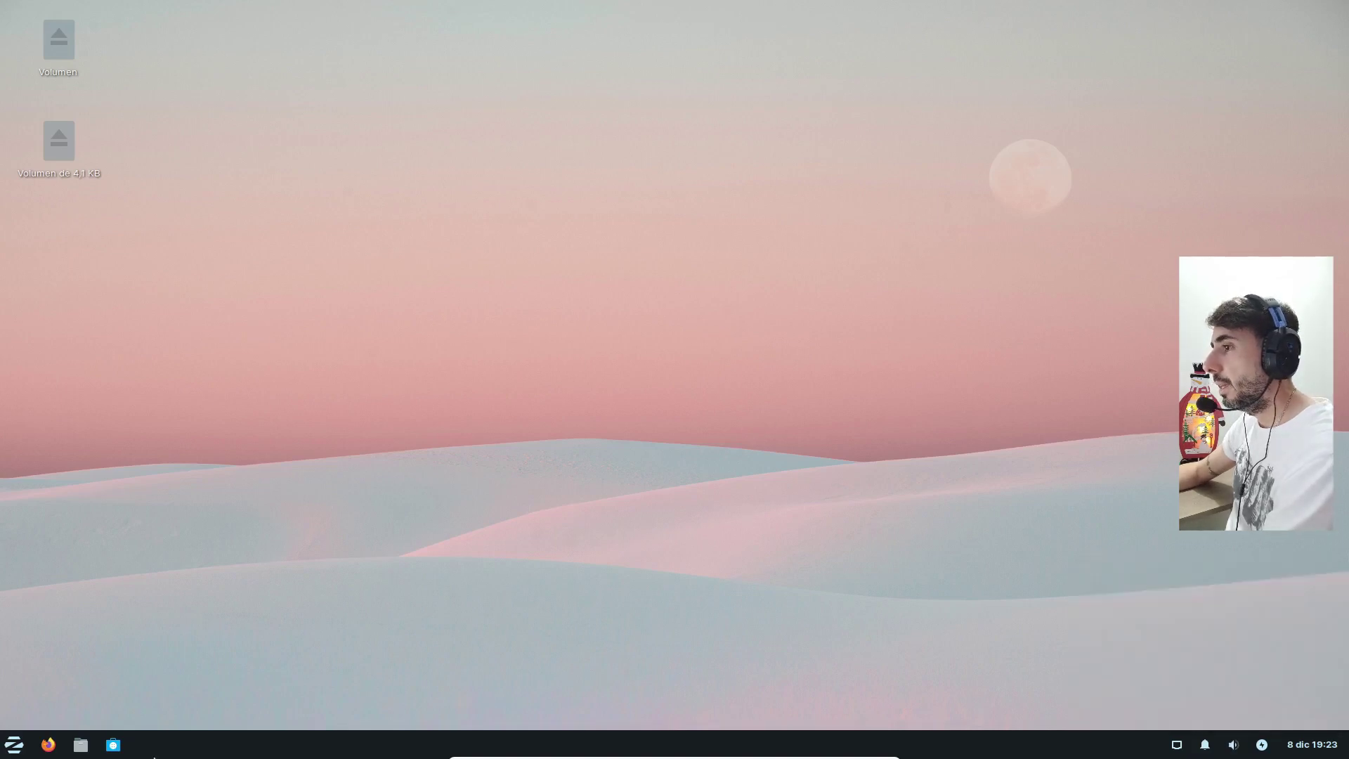
click(13, 744)
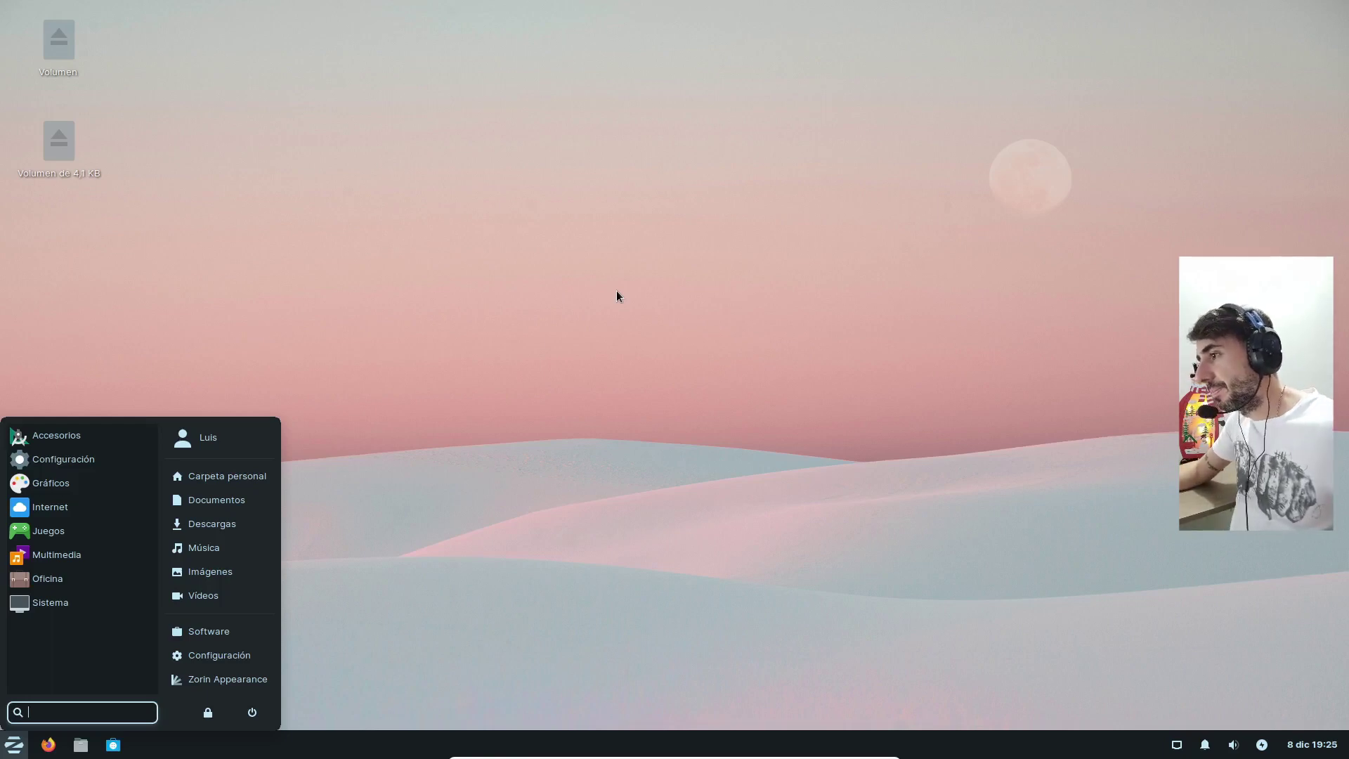
click(617, 295)
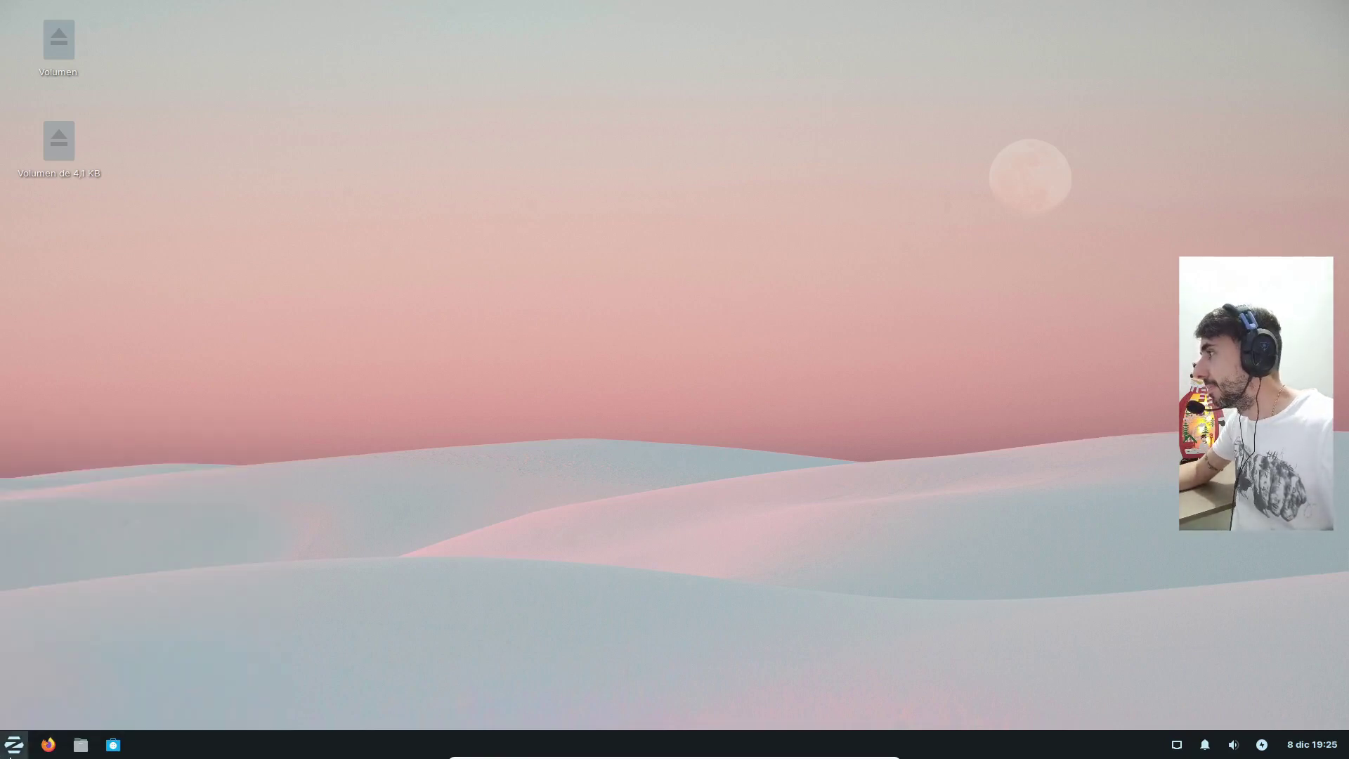